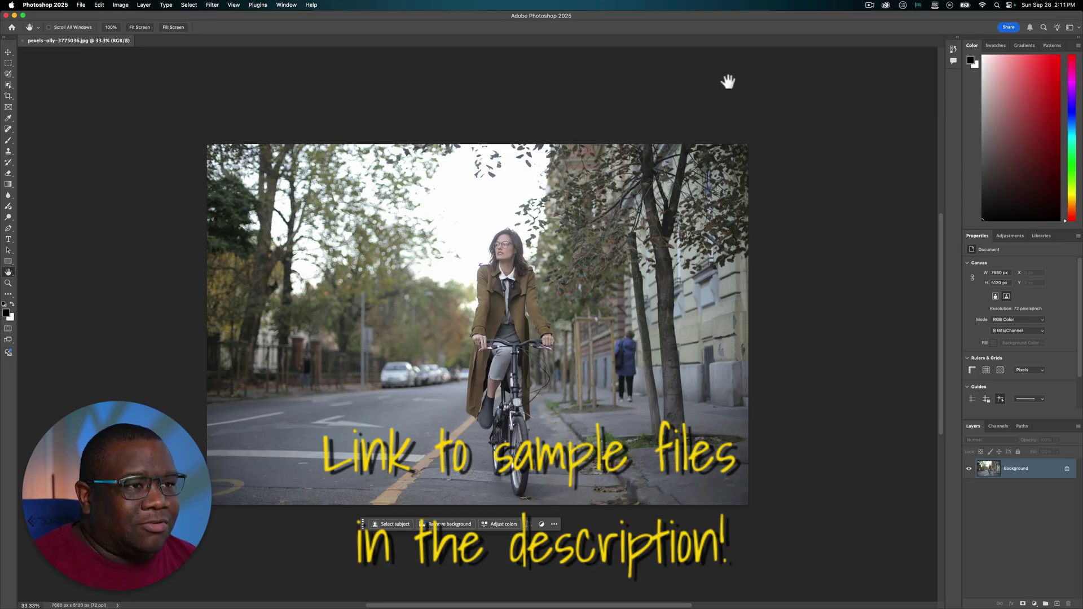
Show the installed plugins, open the DxO FilmPack 8 panel, and toggle the panel closed and open again.
{"action": "left_click", "coordinate": [259, 6]}
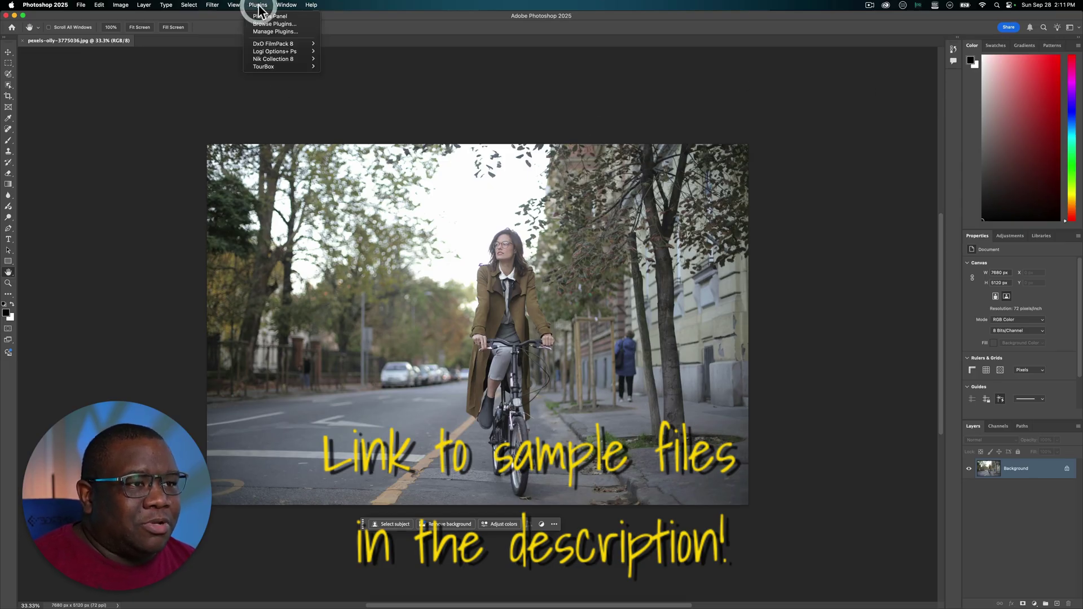
{"action": "left_click", "coordinate": [293, 17]}
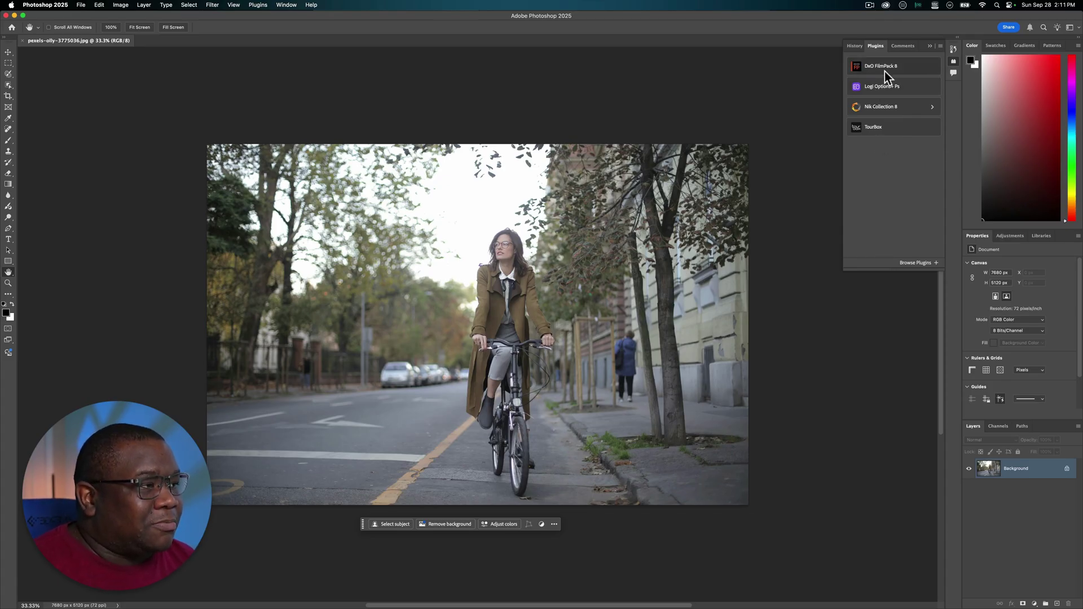
{"action": "left_click", "coordinate": [858, 65]}
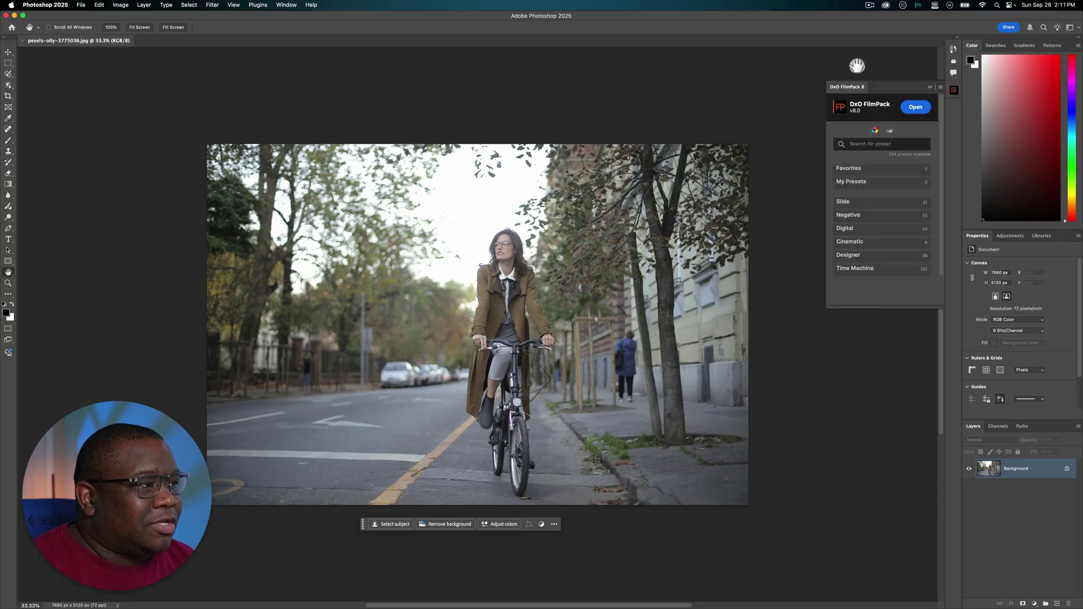
{"action": "left_click", "coordinate": [954, 92]}
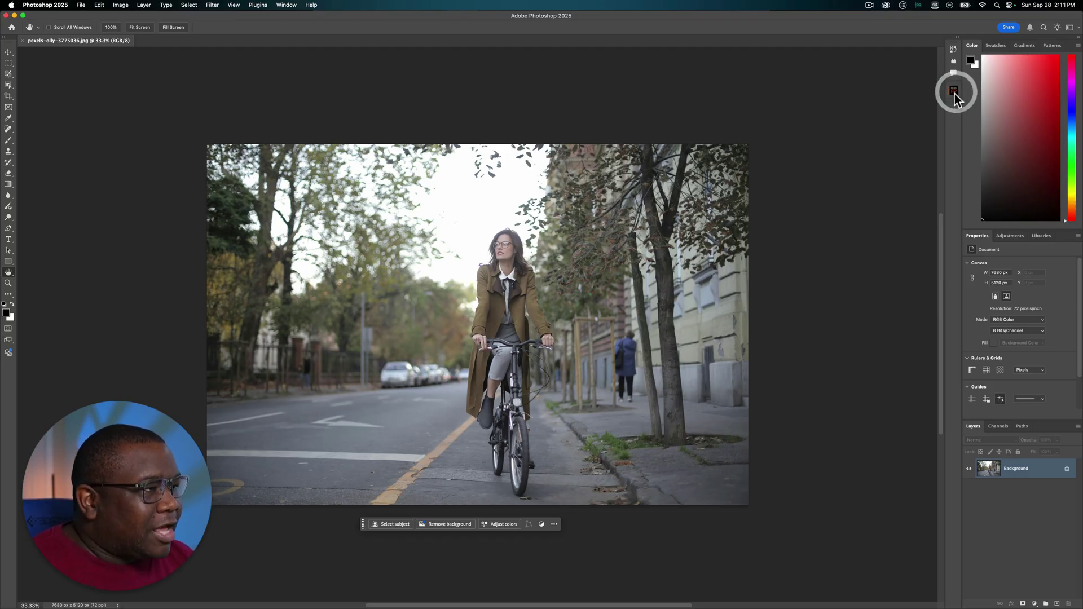
{"action": "left_click", "coordinate": [955, 92]}
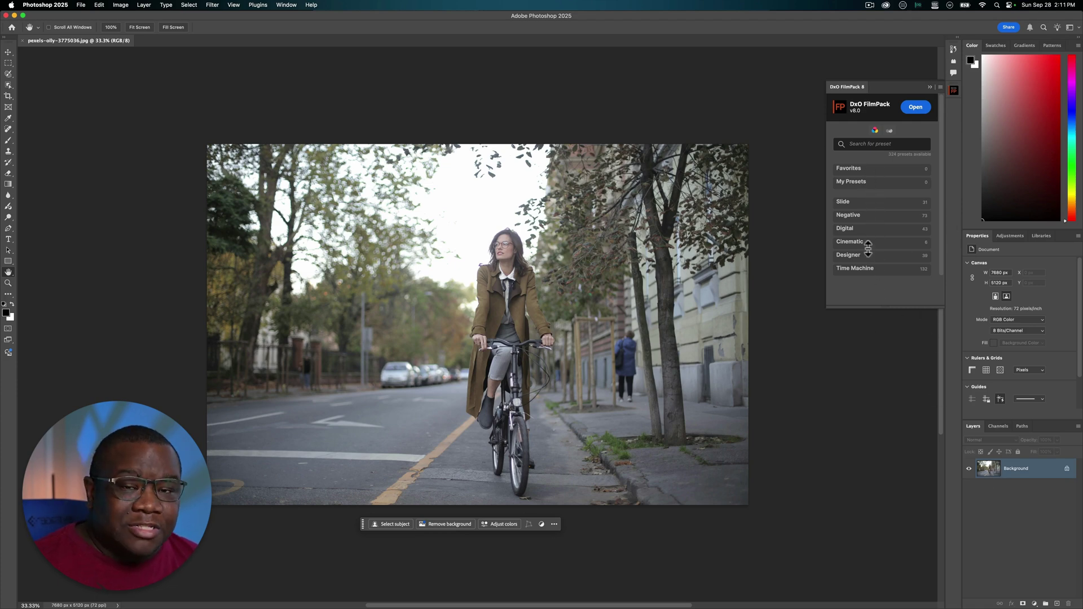
Expand the Negative presets in the FilmPack panel and try the Fujicolor Pro 400h rendering on the photo.
{"action": "left_click", "coordinate": [852, 216]}
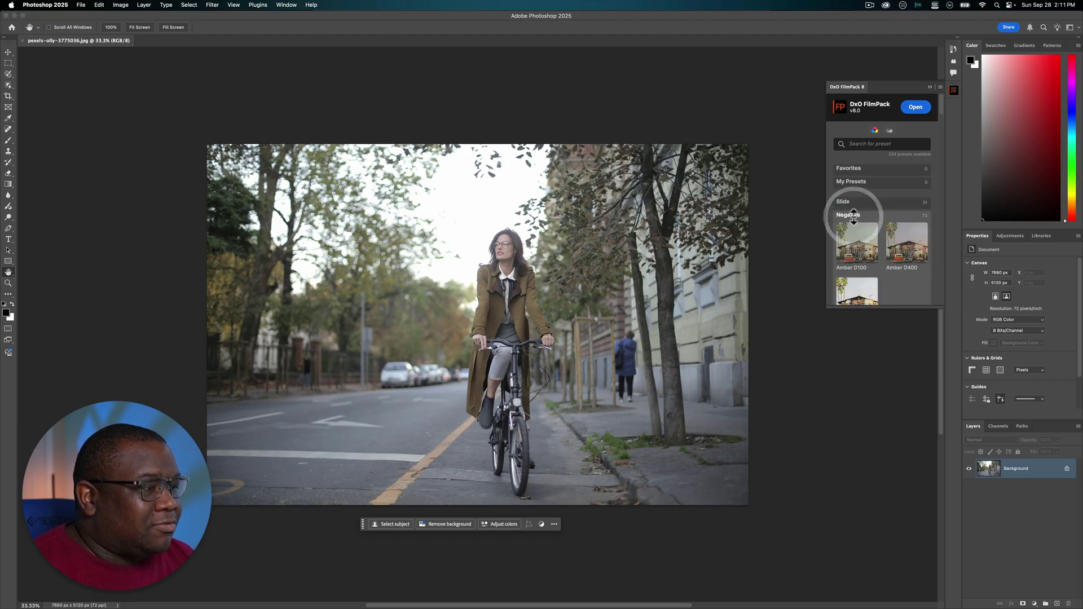
{"action": "scroll", "coordinate": [908, 264], "scroll_direction": "down", "scroll_amount": 5}
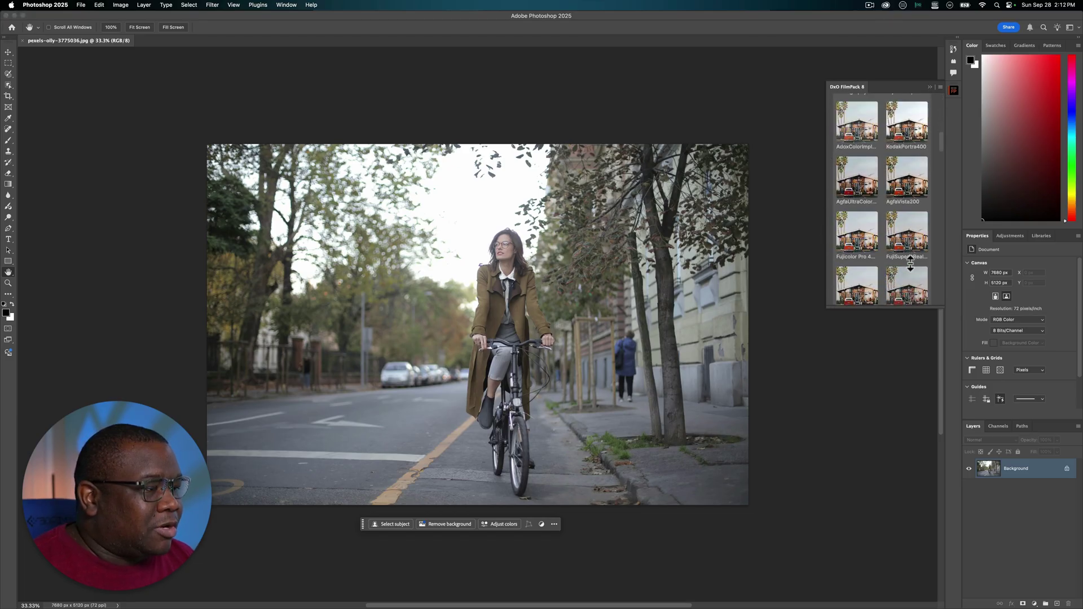
{"action": "scroll", "coordinate": [873, 264], "scroll_direction": "down", "scroll_amount": 1}
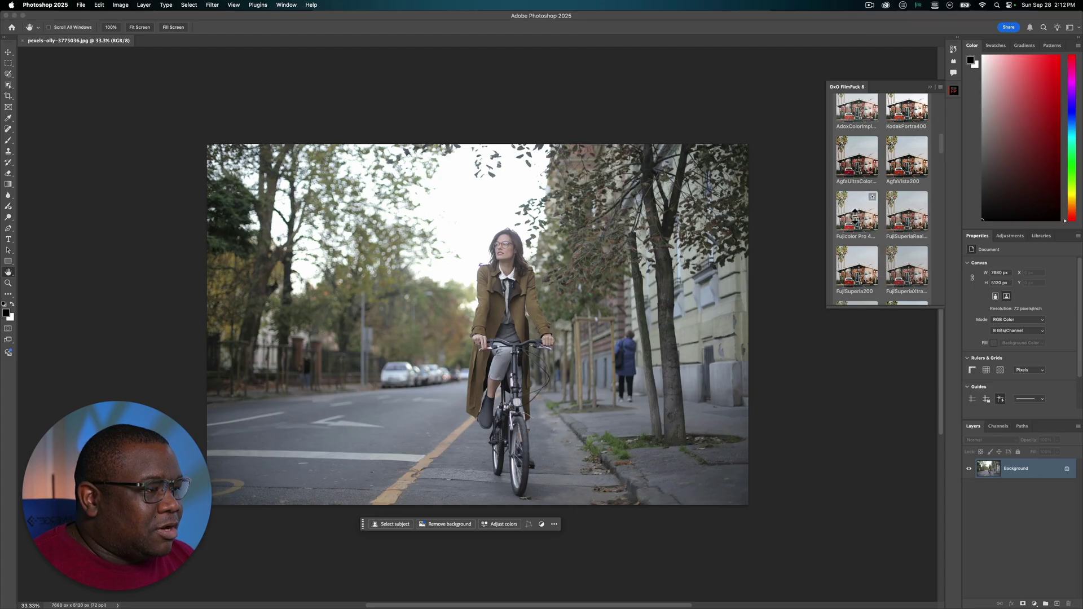
{"action": "left_click", "coordinate": [855, 213]}
{"action": "scroll", "coordinate": [871, 273], "scroll_direction": "down", "scroll_amount": 1}
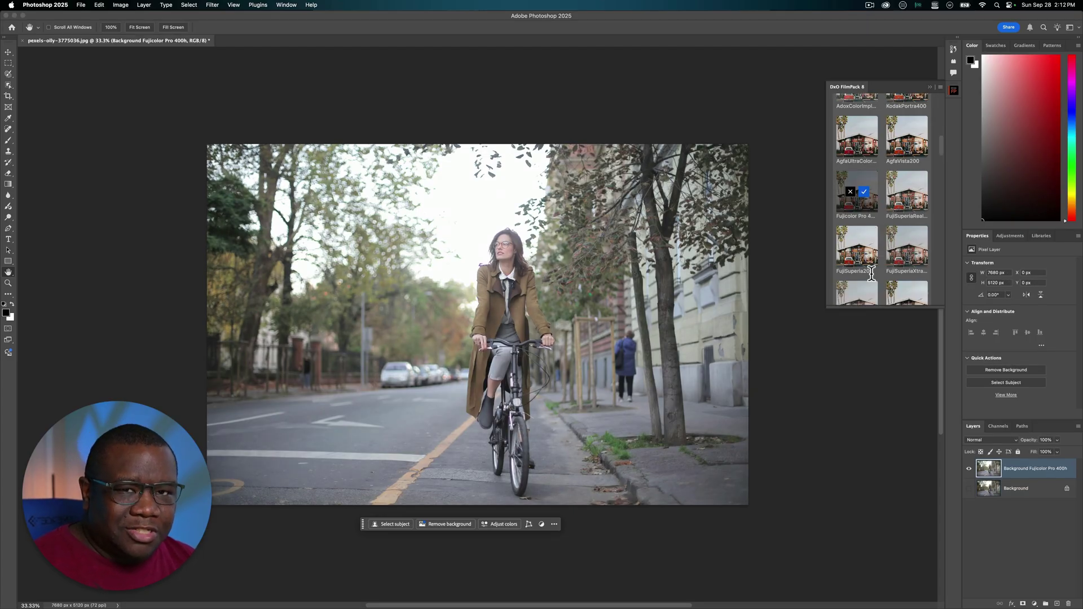
Apply the NegativeLomoGraphyRedScaleXR50200 preset to the photo and return to the start of the FilmPack panel.
{"action": "scroll", "coordinate": [871, 273], "scroll_direction": "down", "scroll_amount": 15}
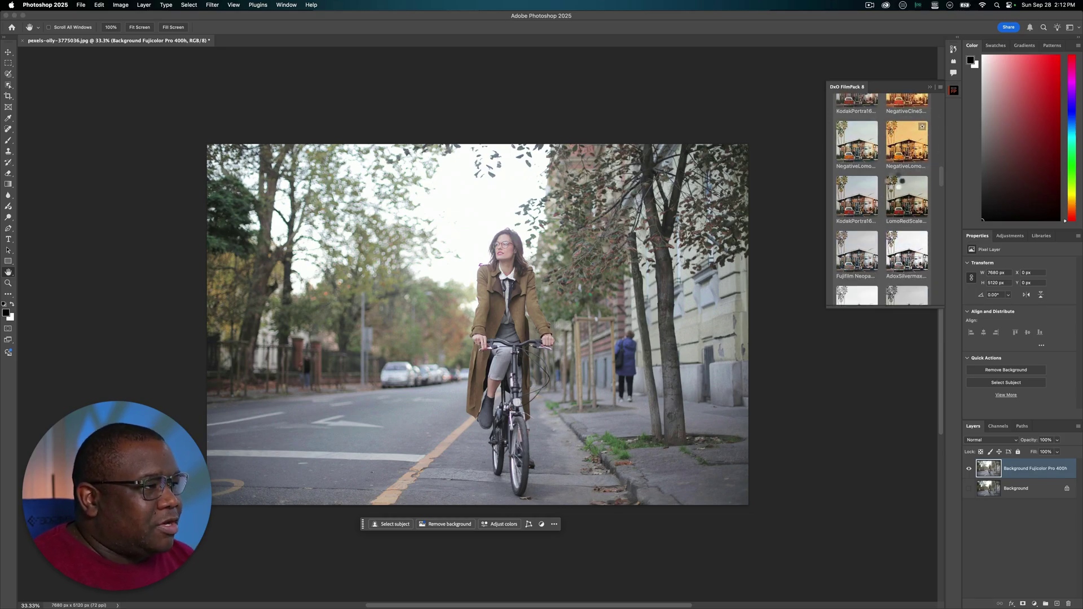
{"action": "left_click", "coordinate": [895, 180]}
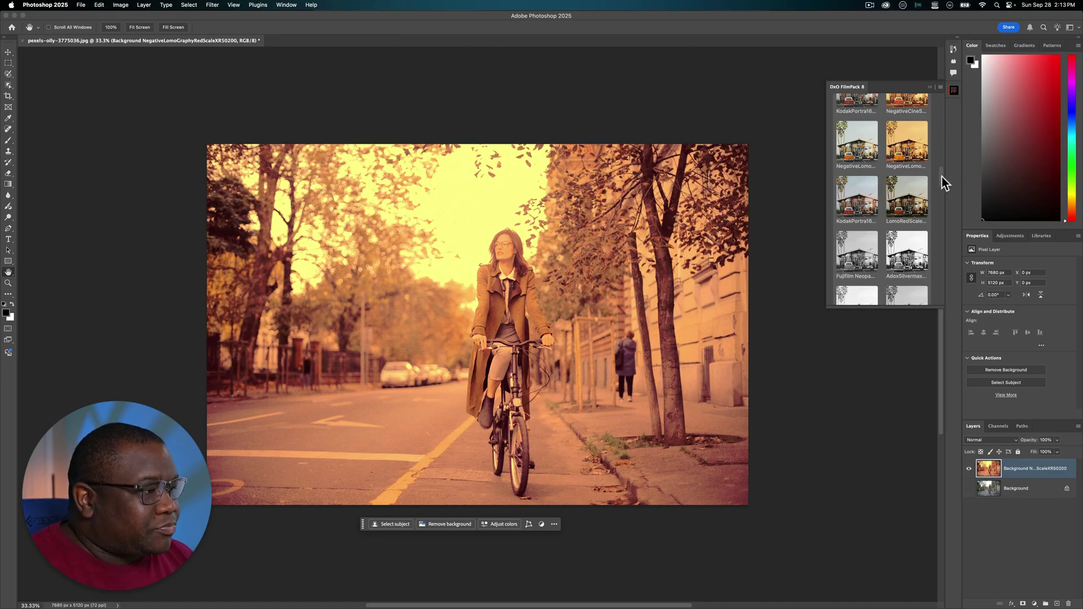
{"action": "left_click_drag", "start_coordinate": [941, 177], "coordinate": [947, 90]}
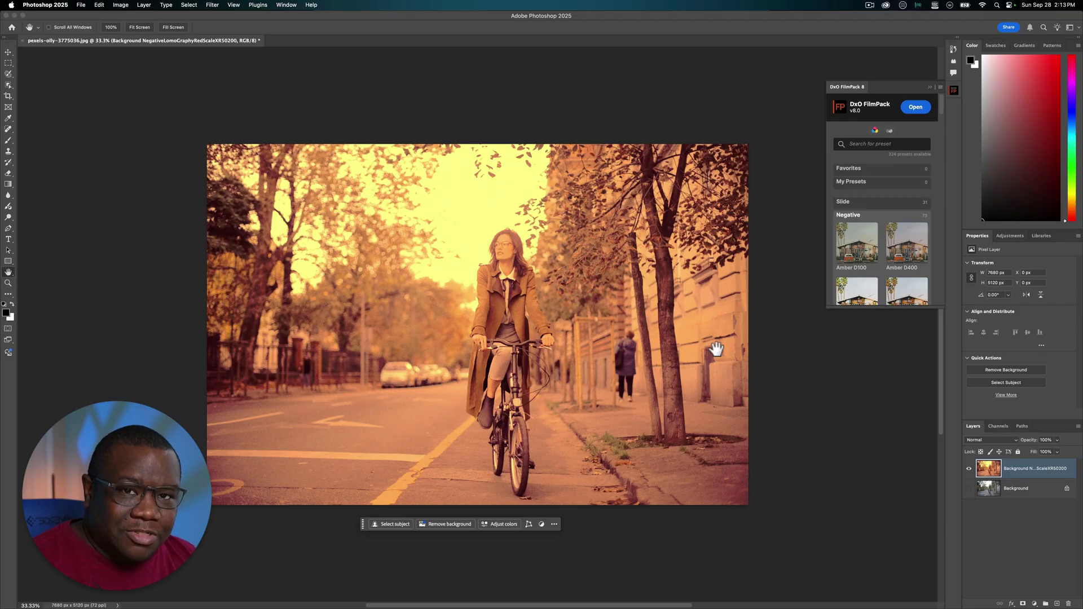
In the full FilmPack editor, use Time Warp to apply the Bonfils II 1860 look with Time Travel, and try Ageify.
{"action": "left_click", "coordinate": [730, 338]}
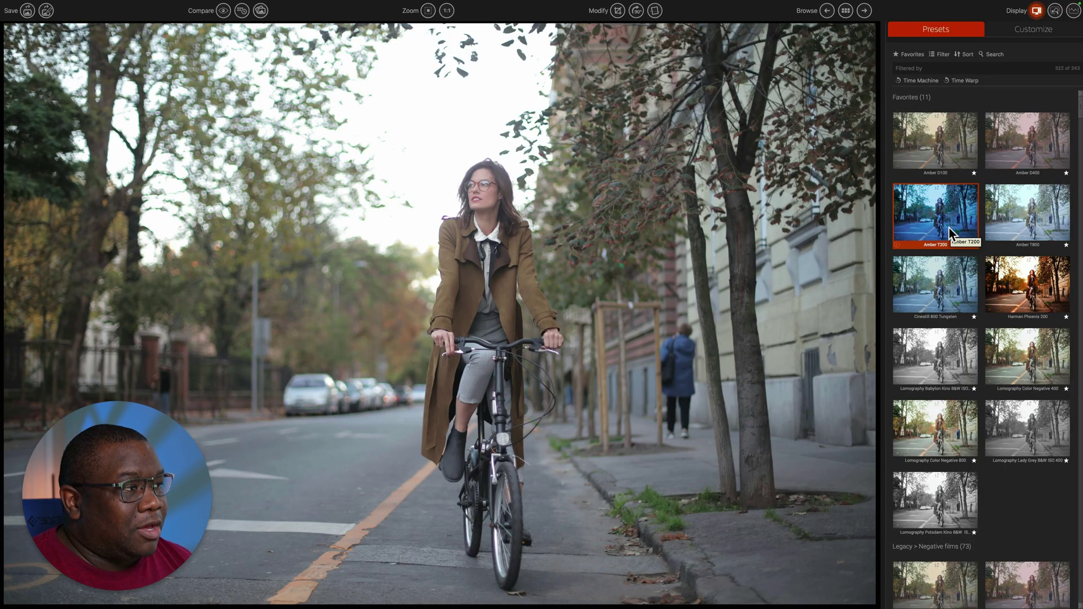
{"action": "left_click", "coordinate": [968, 80]}
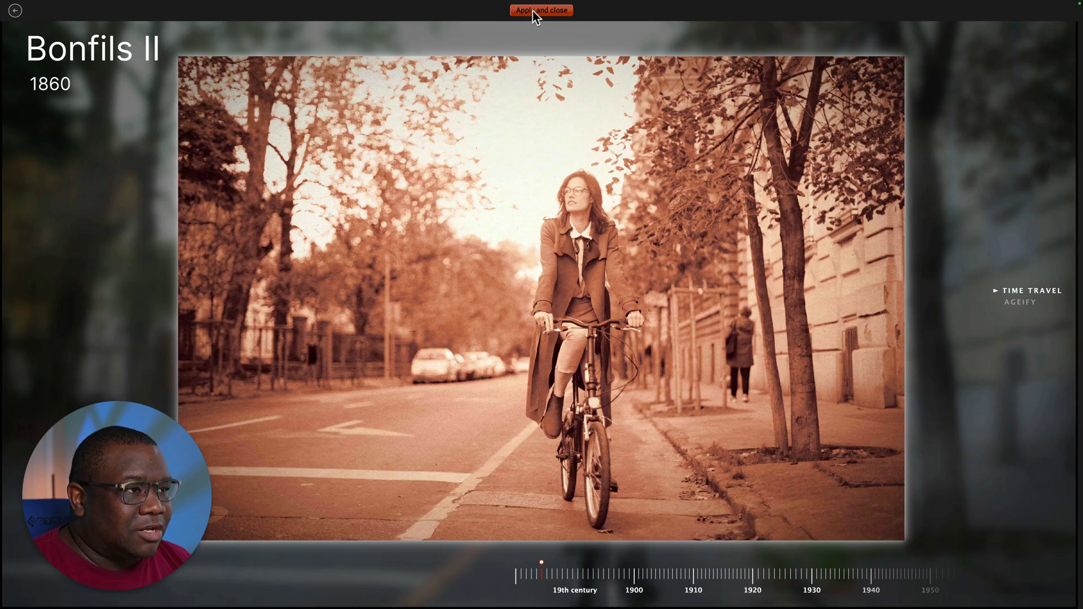
{"action": "left_click", "coordinate": [532, 11]}
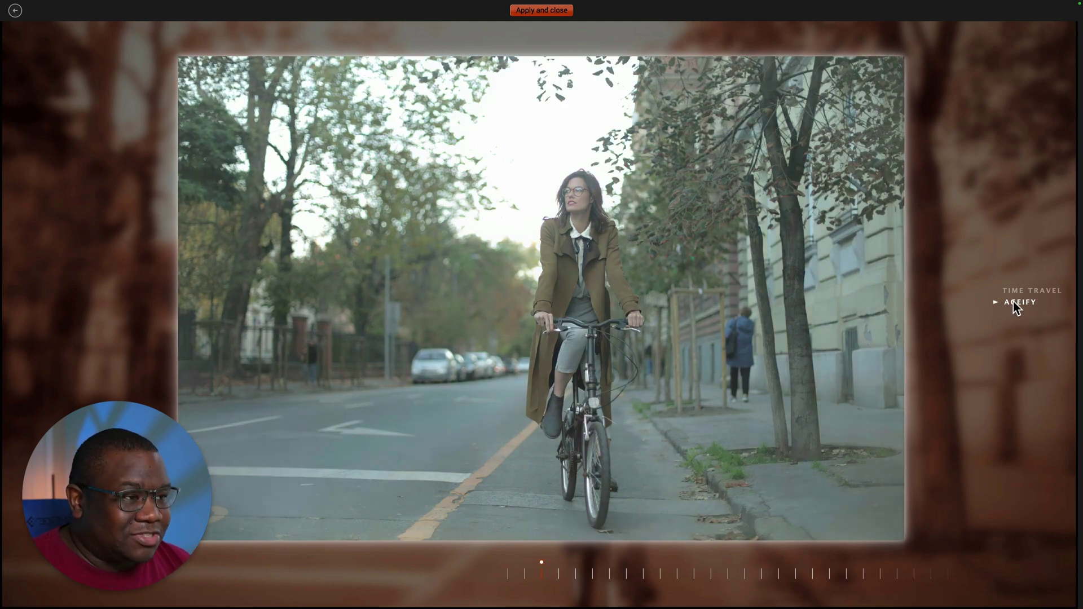
{"action": "left_click", "coordinate": [1013, 302]}
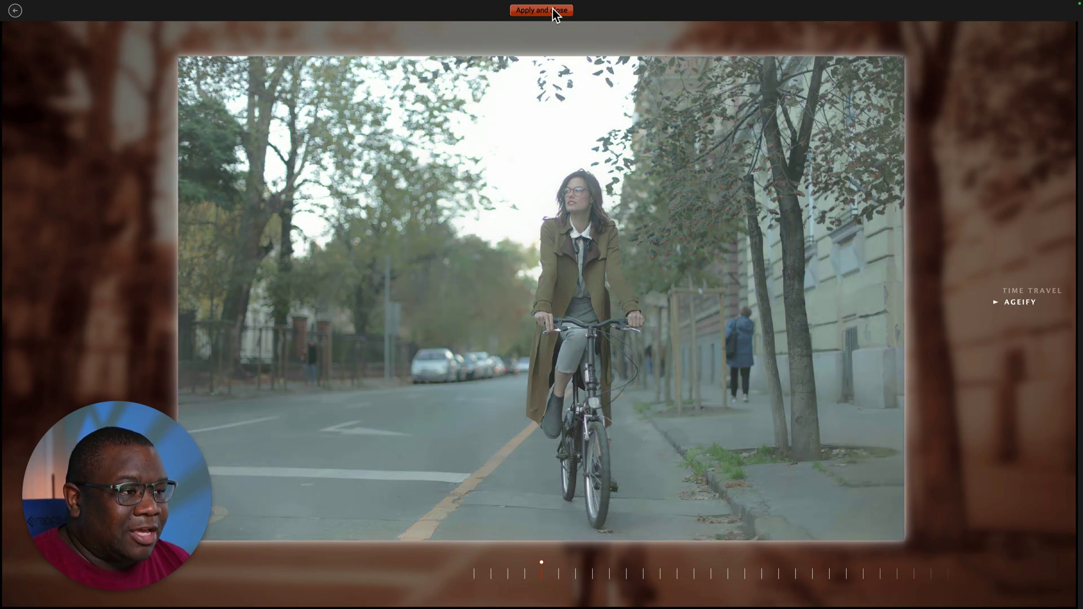
{"action": "left_click", "coordinate": [553, 8]}
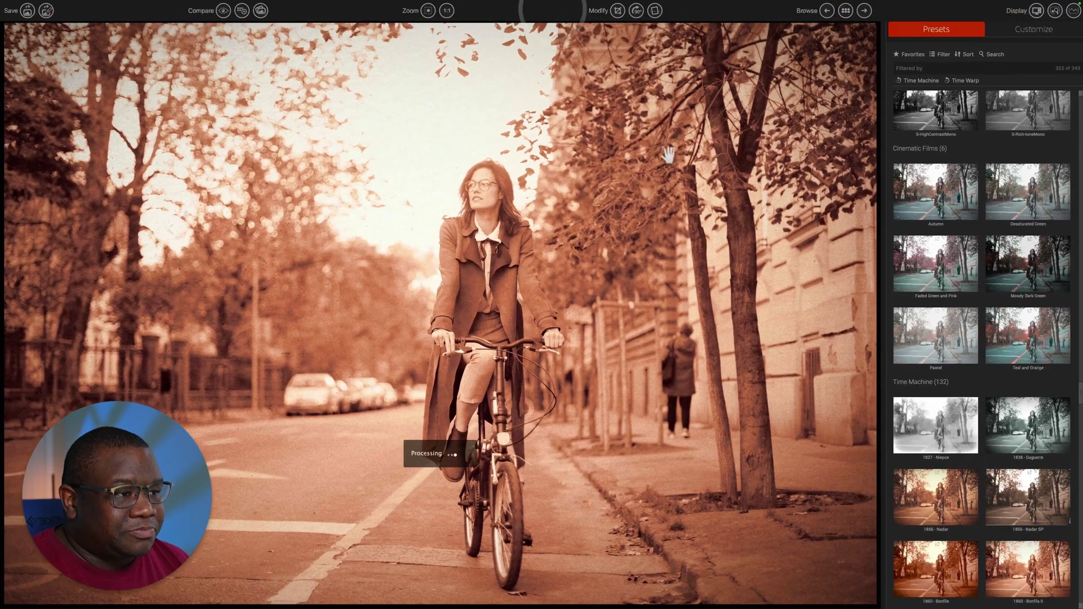
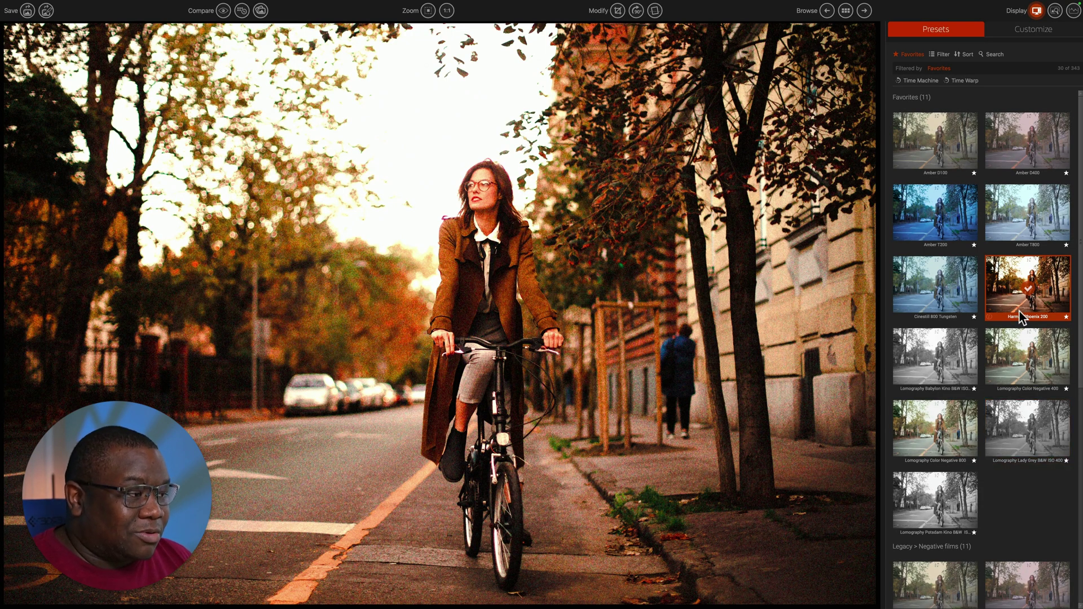
Review the Film and Development settings available for customizing the Harman Phoenix 200 preset, and return to the presets.
{"action": "left_click", "coordinate": [1024, 31]}
{"action": "scroll", "coordinate": [989, 289], "scroll_direction": "down", "scroll_amount": 8}
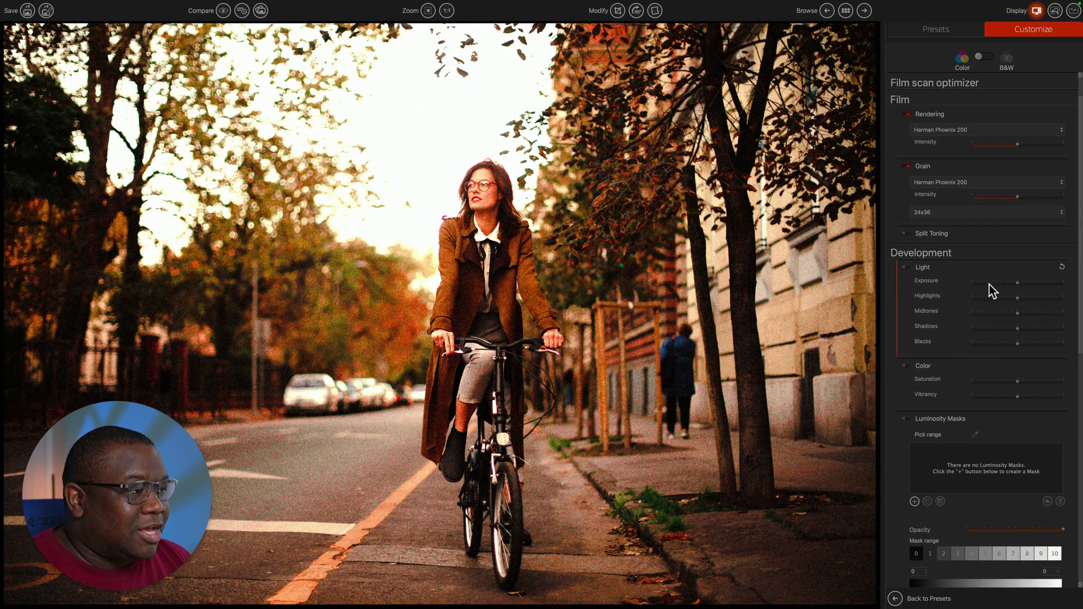
{"action": "scroll", "coordinate": [989, 285], "scroll_direction": "up", "scroll_amount": 8}
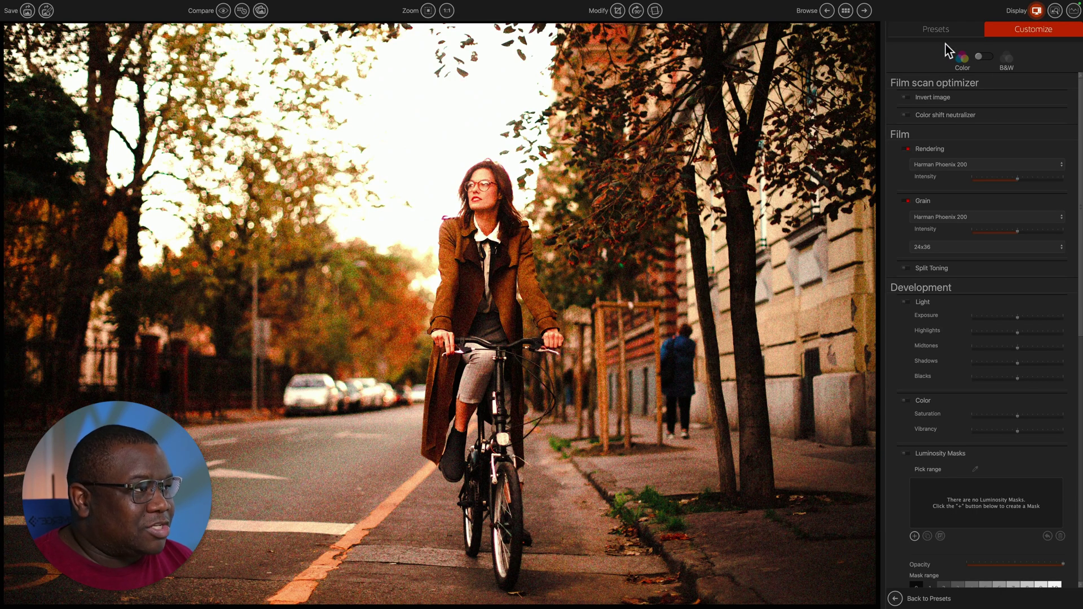
{"action": "left_click", "coordinate": [936, 29]}
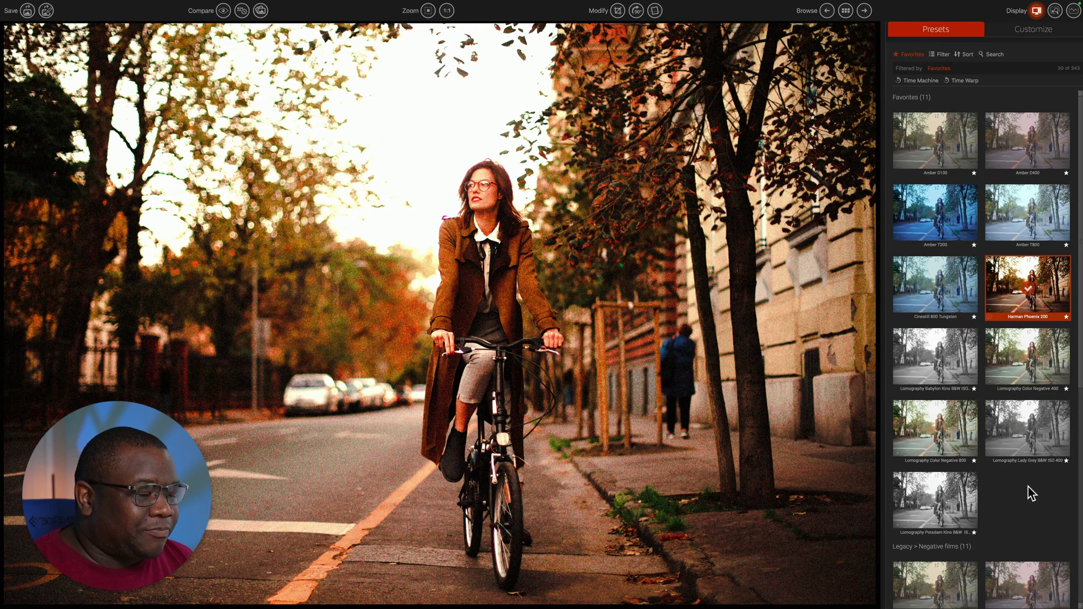
Remove the favorites filter and limit the preset list to Digital Films.
{"action": "left_click", "coordinate": [909, 55]}
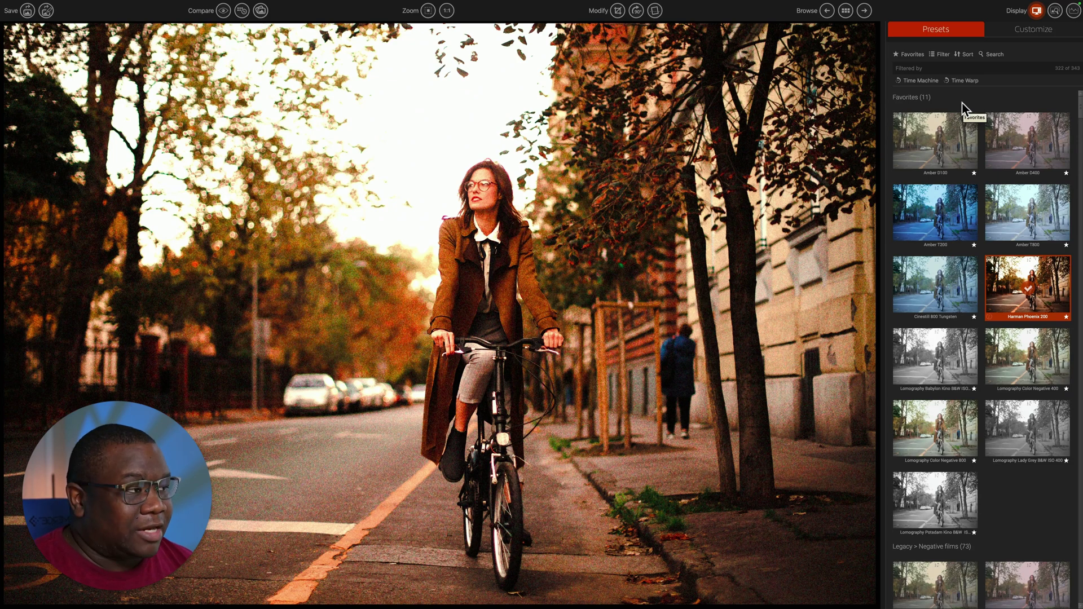
{"action": "left_click", "coordinate": [939, 54]}
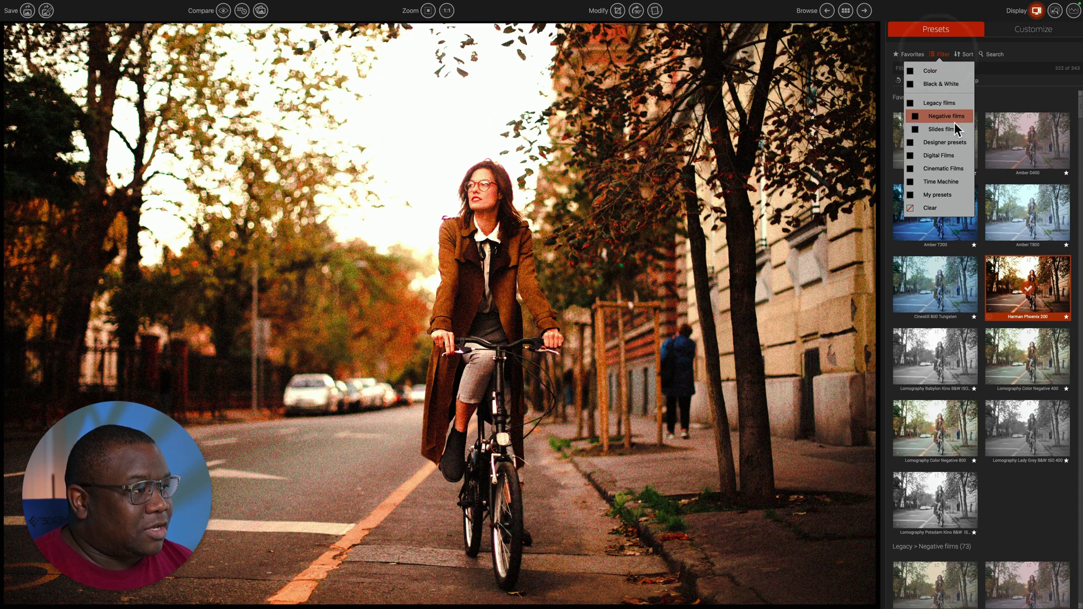
{"action": "left_click", "coordinate": [935, 156]}
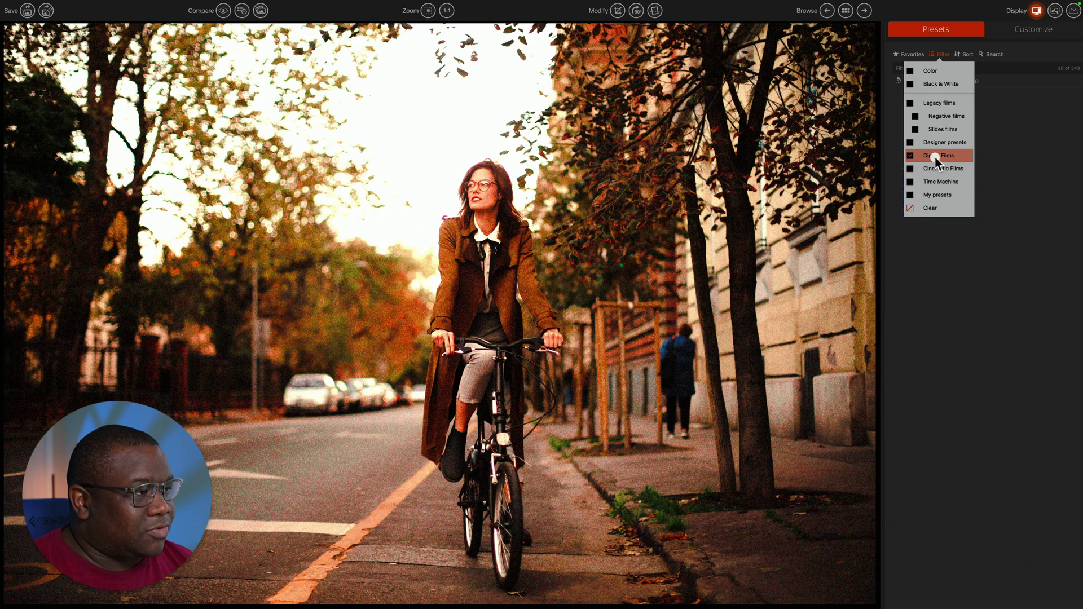
{"action": "left_click", "coordinate": [1025, 93]}
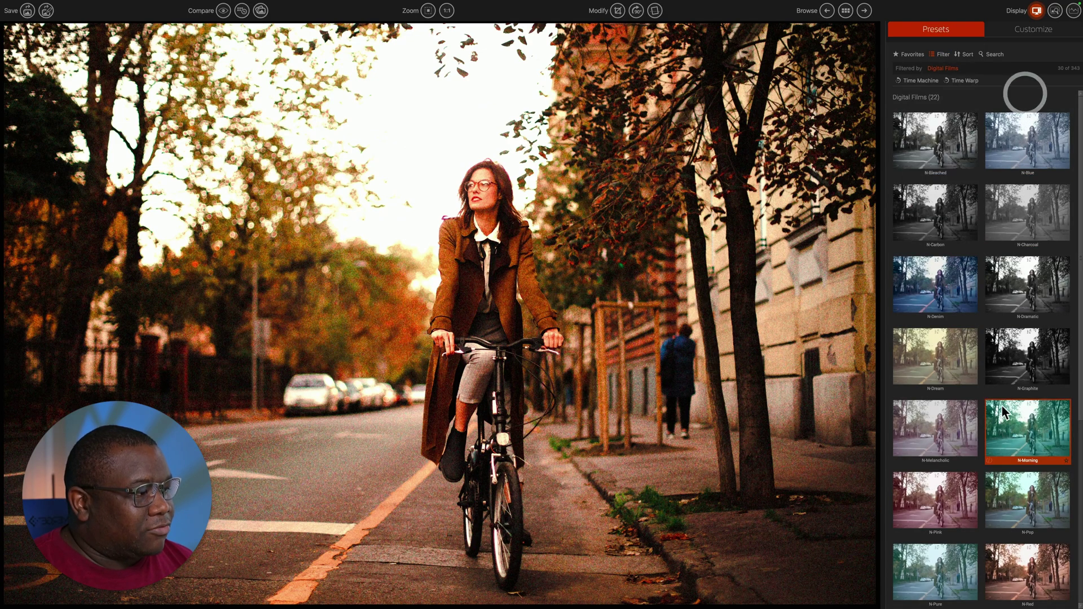
Compare the S-Black & White and S-HighContrastMono presets on the photo and settle on S-Rich-toneMono.
{"action": "scroll", "coordinate": [1002, 412], "scroll_direction": "down", "scroll_amount": 5}
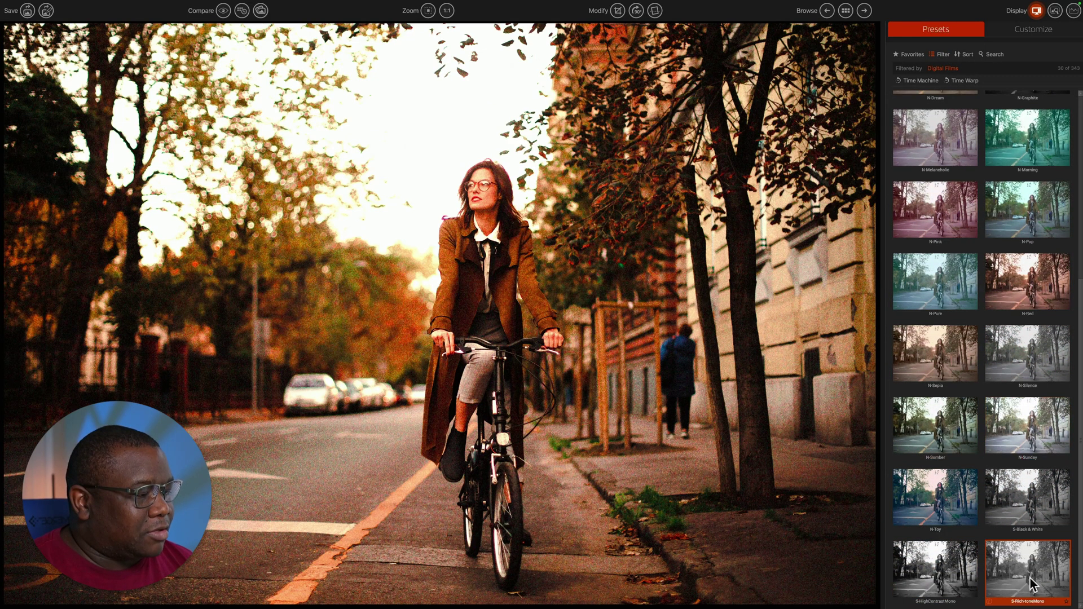
{"action": "left_click", "coordinate": [1032, 505]}
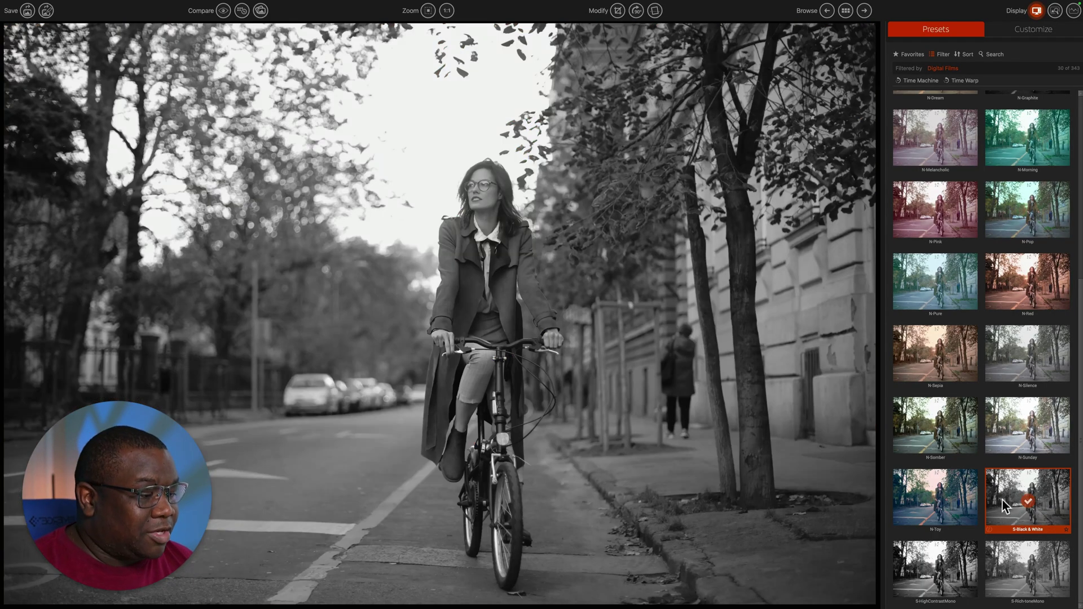
{"action": "left_click", "coordinate": [925, 576]}
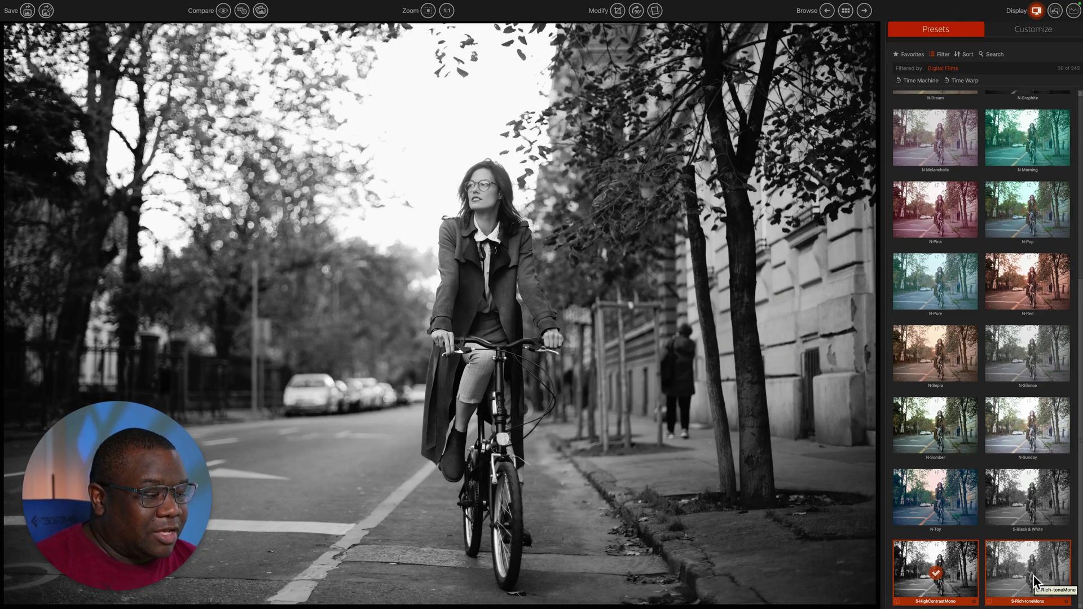
{"action": "left_click", "coordinate": [1034, 575]}
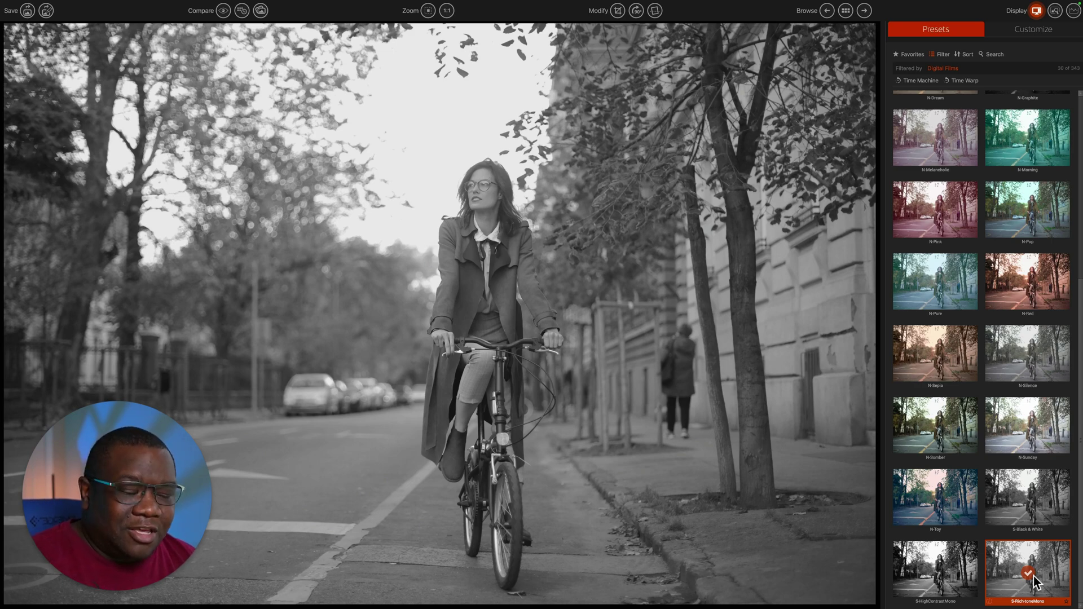
Open the Time Machine and browse the 1900s period from the Universal Exhibition entry to the Eiffel Tower entry, enlarging the first photo.
{"action": "left_click", "coordinate": [917, 80]}
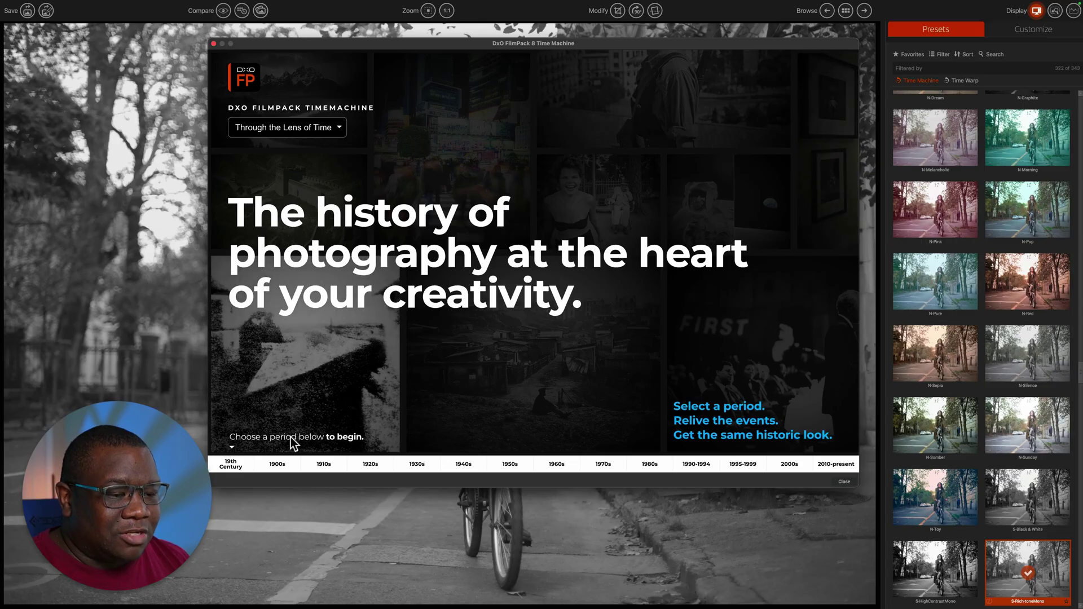
{"action": "left_click", "coordinate": [277, 465]}
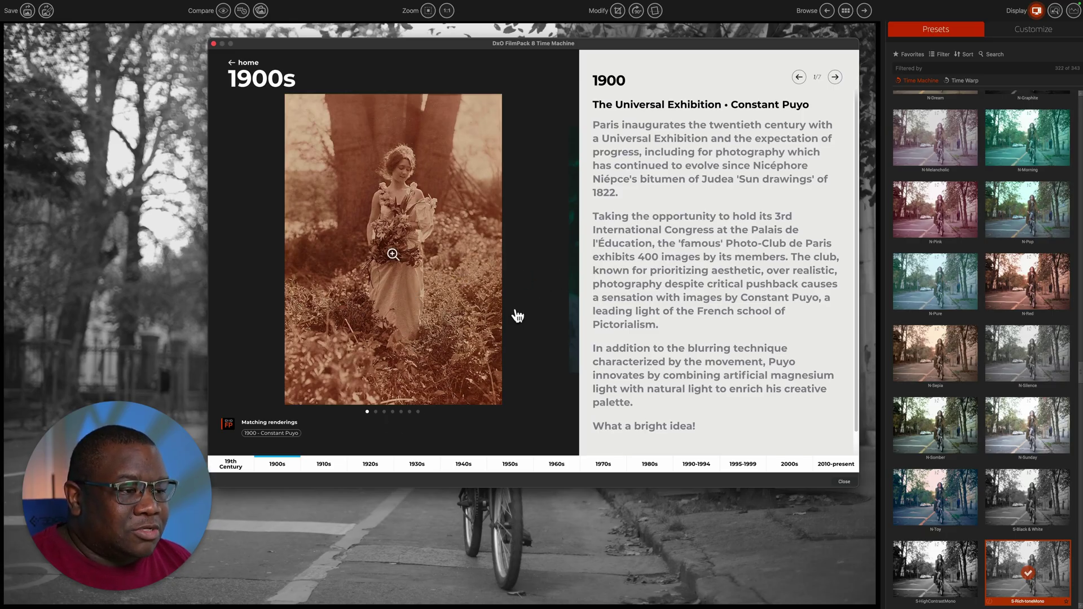
{"action": "left_click", "coordinate": [408, 318]}
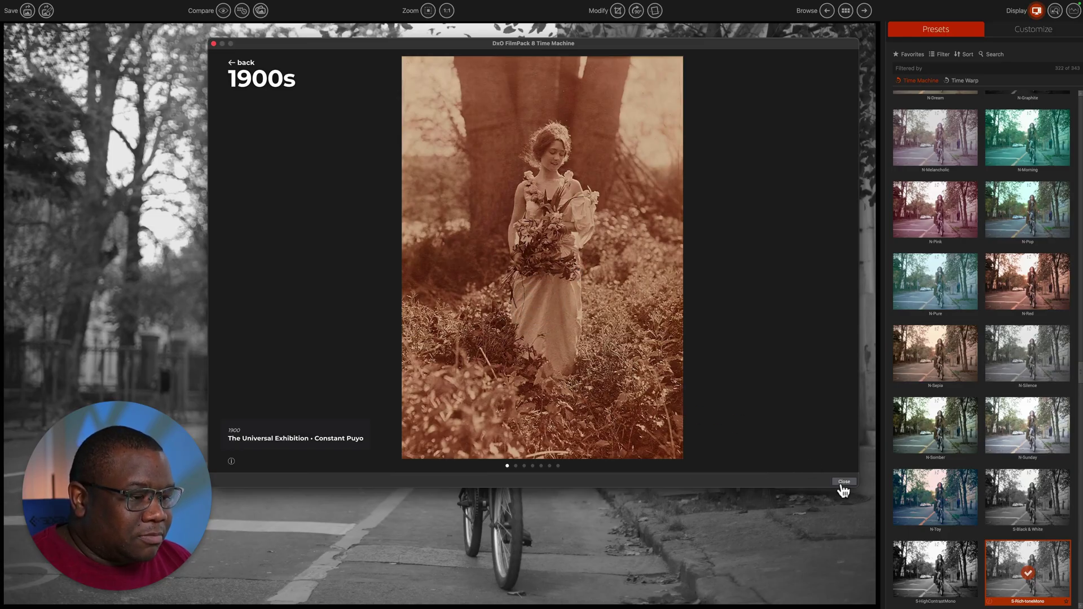
{"action": "left_click", "coordinate": [243, 64]}
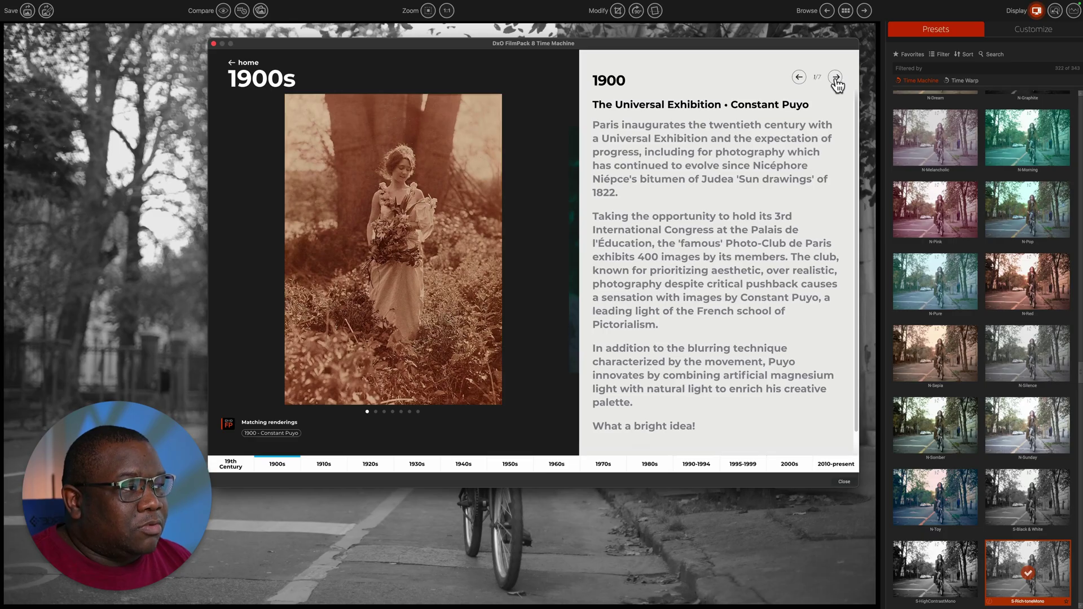
{"action": "left_click", "coordinate": [835, 78]}
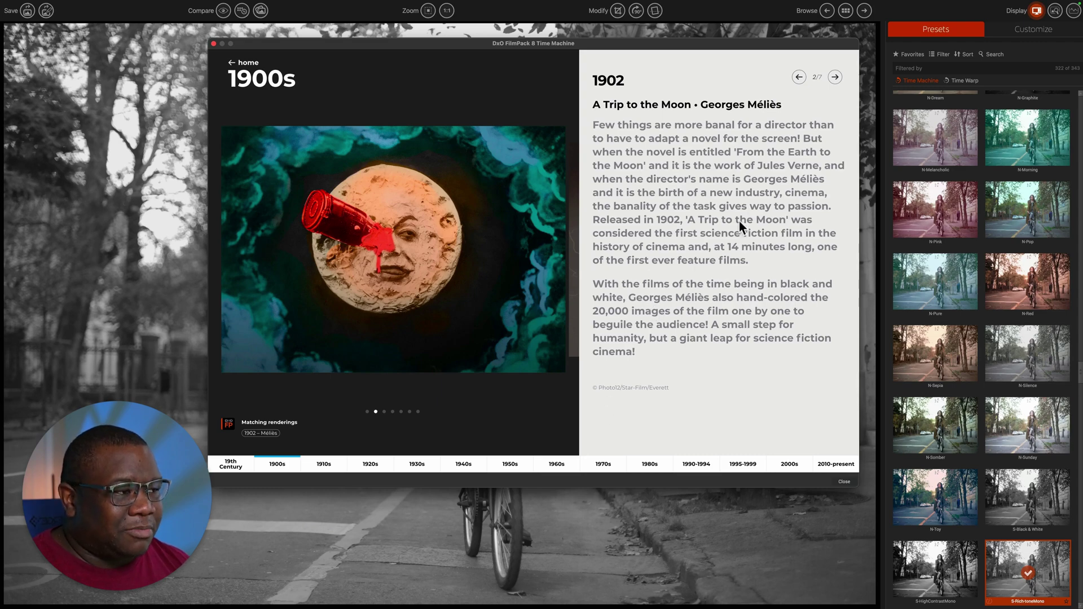
{"action": "left_click", "coordinate": [838, 78]}
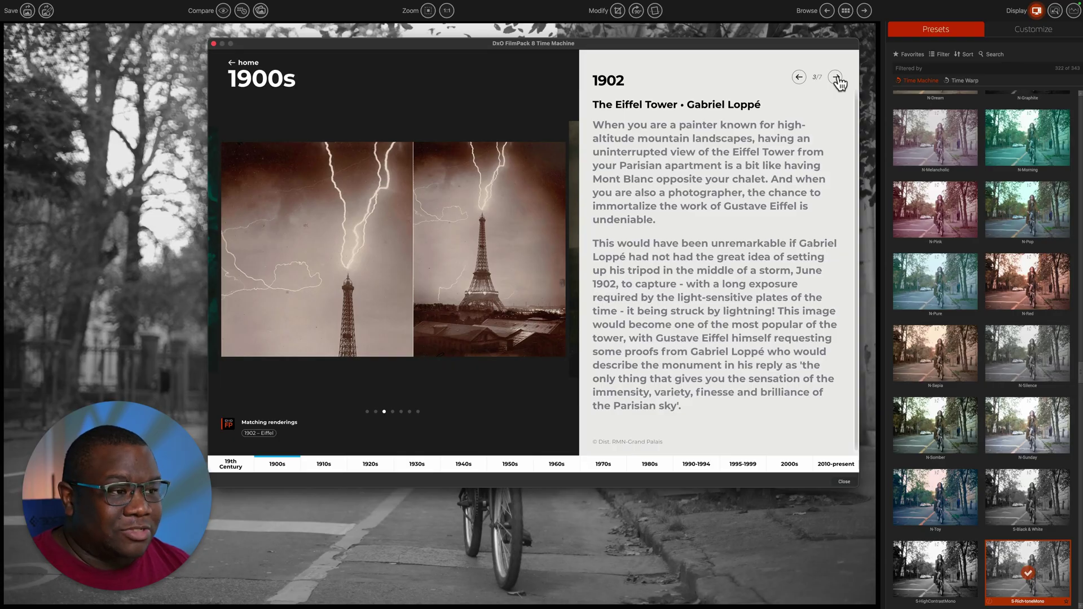
Browse the 1900s entries forward to the 1907 Autochrome entry, apply its 1907 - Autochrome wg rendering to the photo, and close the Time Machine.
{"action": "left_click", "coordinate": [837, 79]}
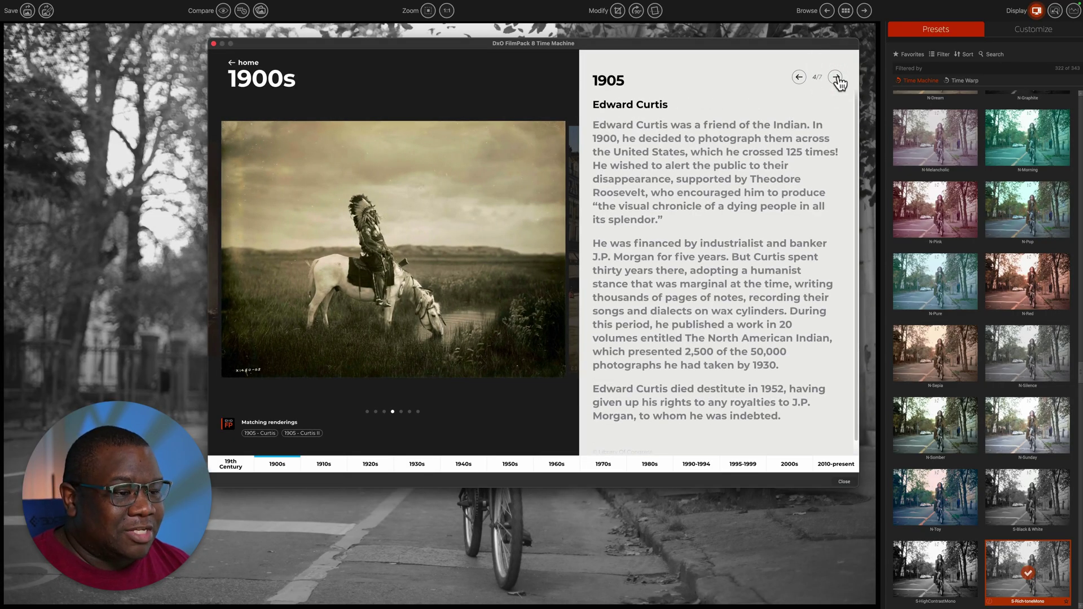
{"action": "left_click", "coordinate": [837, 79]}
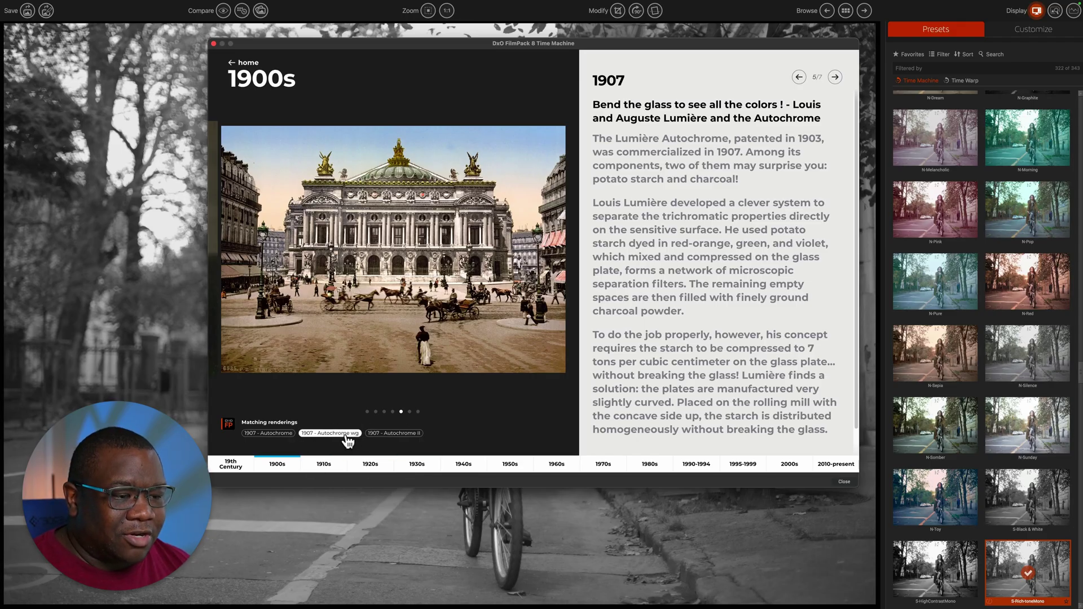
{"action": "left_click", "coordinate": [326, 435]}
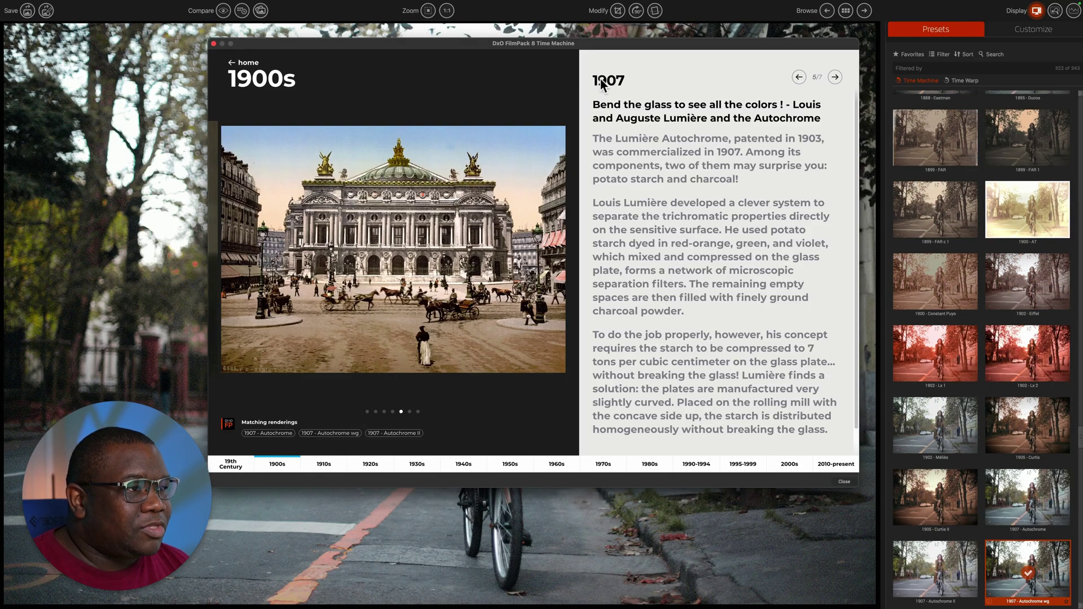
{"action": "left_click", "coordinate": [212, 44]}
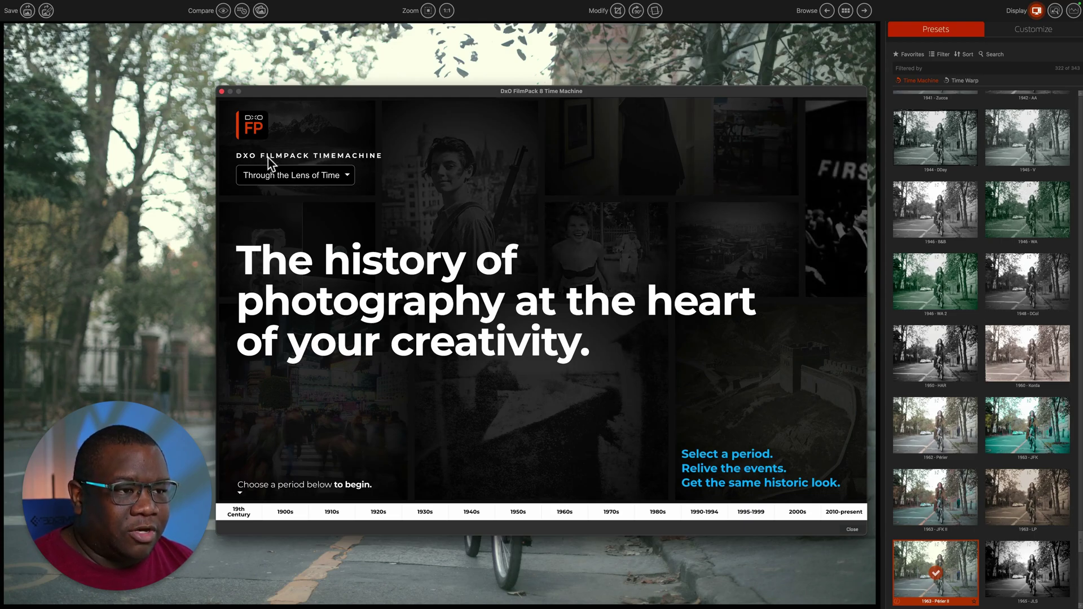
Switch the Time Machine collection to The Portrait Journey and open the 1970s period.
{"action": "left_click", "coordinate": [350, 176]}
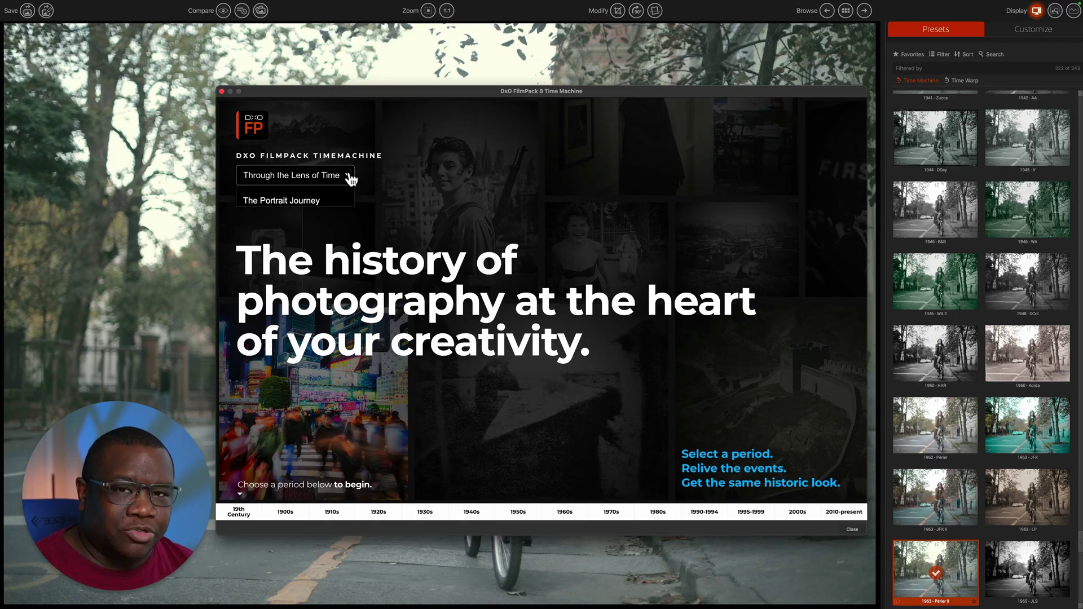
{"action": "left_click", "coordinate": [335, 201]}
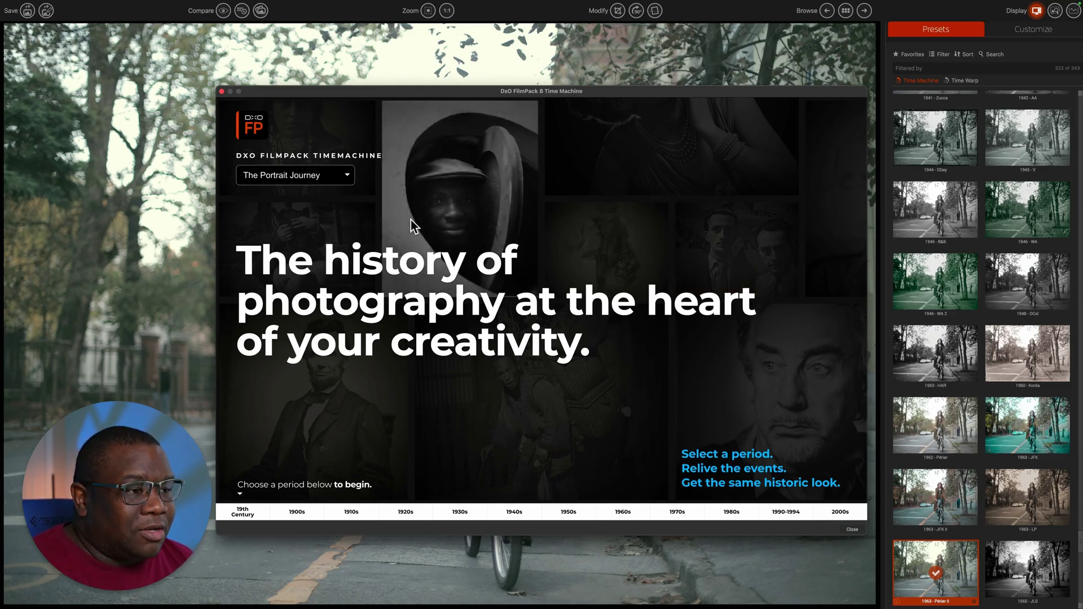
{"action": "left_click", "coordinate": [678, 515]}
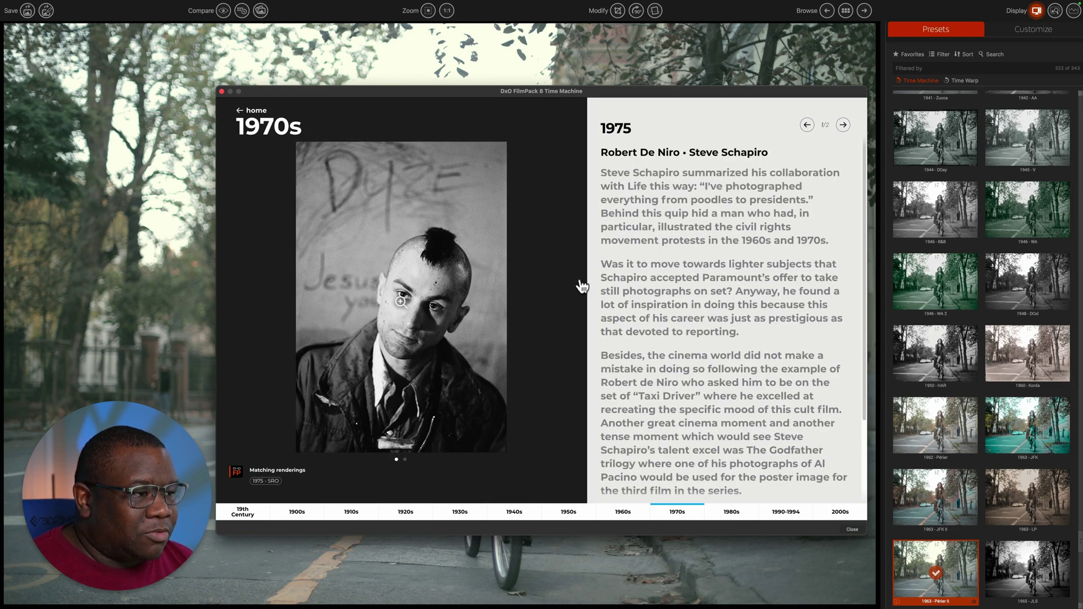
Advance to the 1979 Cher entry, apply its matching 1979 - LGD rendering to the photo, and close the Time Machine.
{"action": "left_click", "coordinate": [843, 132]}
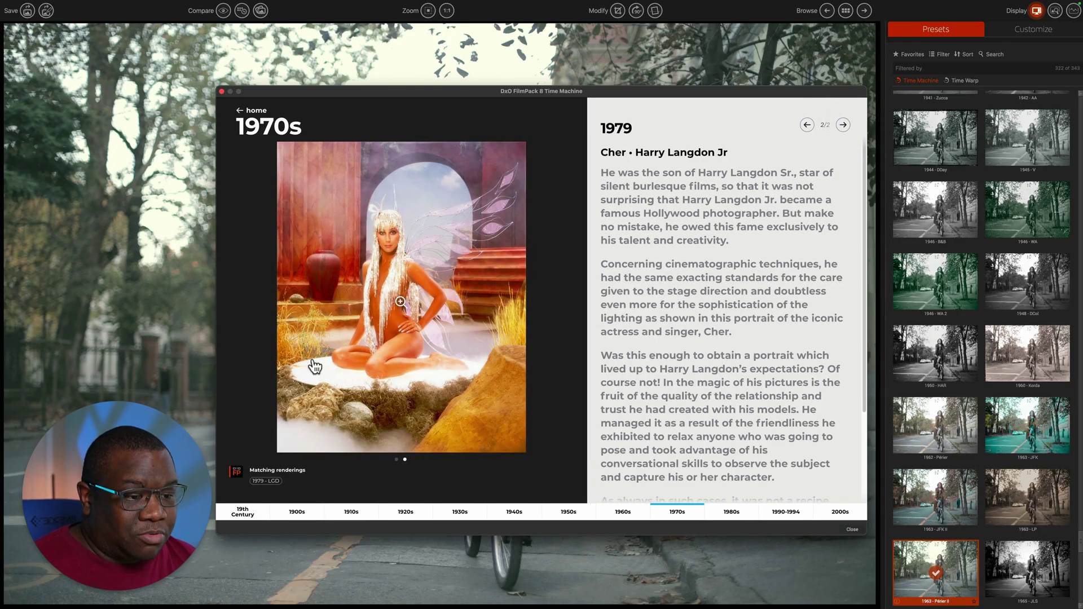
{"action": "left_click", "coordinate": [265, 483]}
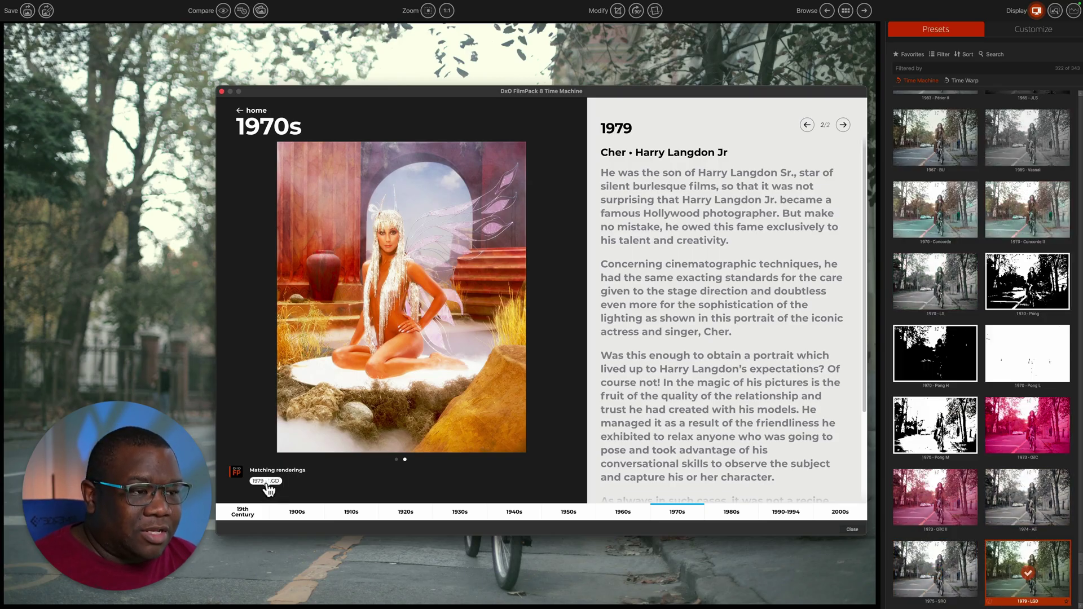
{"action": "left_click", "coordinate": [221, 91]}
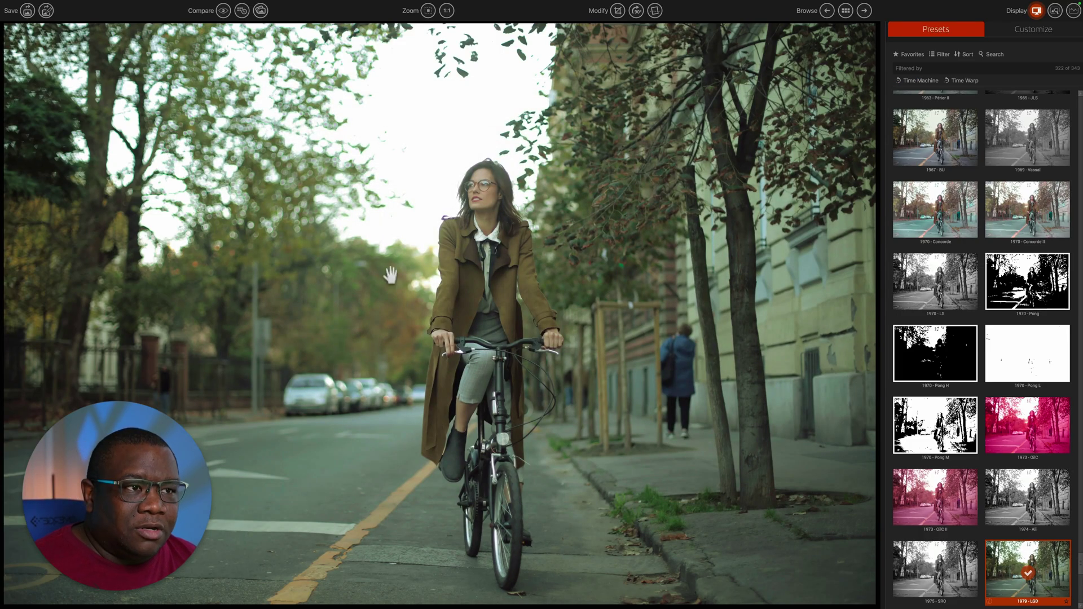
Compare the original photo with the current rendering side by side and in a split view, shifting the divider across the image.
{"action": "left_click", "coordinate": [260, 12]}
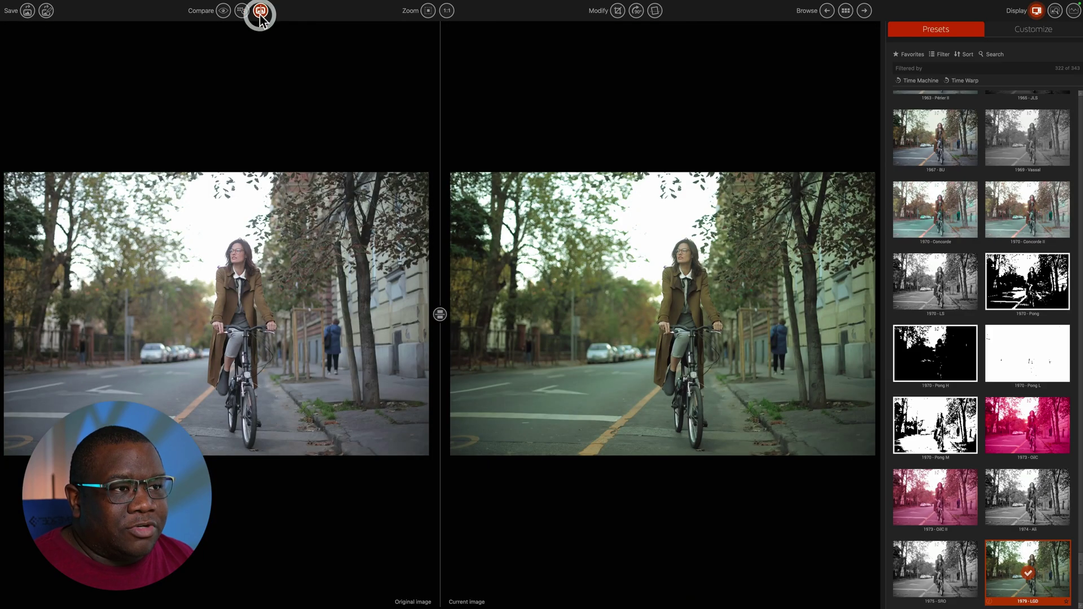
{"action": "left_click", "coordinate": [261, 13]}
{"action": "left_click_drag", "start_coordinate": [369, 135], "coordinate": [420, 167]}
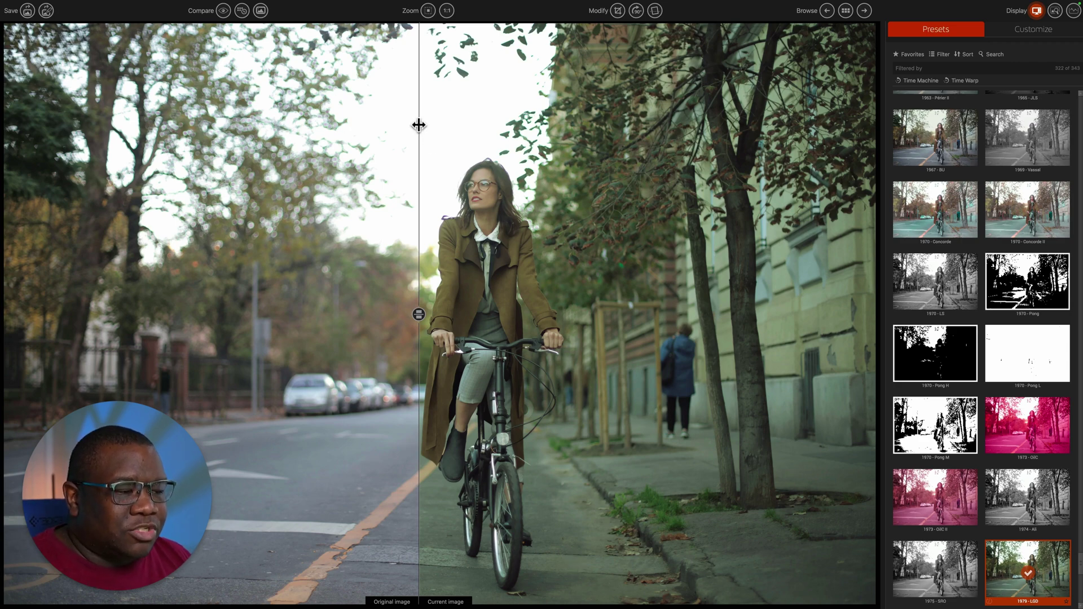
{"action": "left_click_drag", "start_coordinate": [419, 125], "coordinate": [382, 182]}
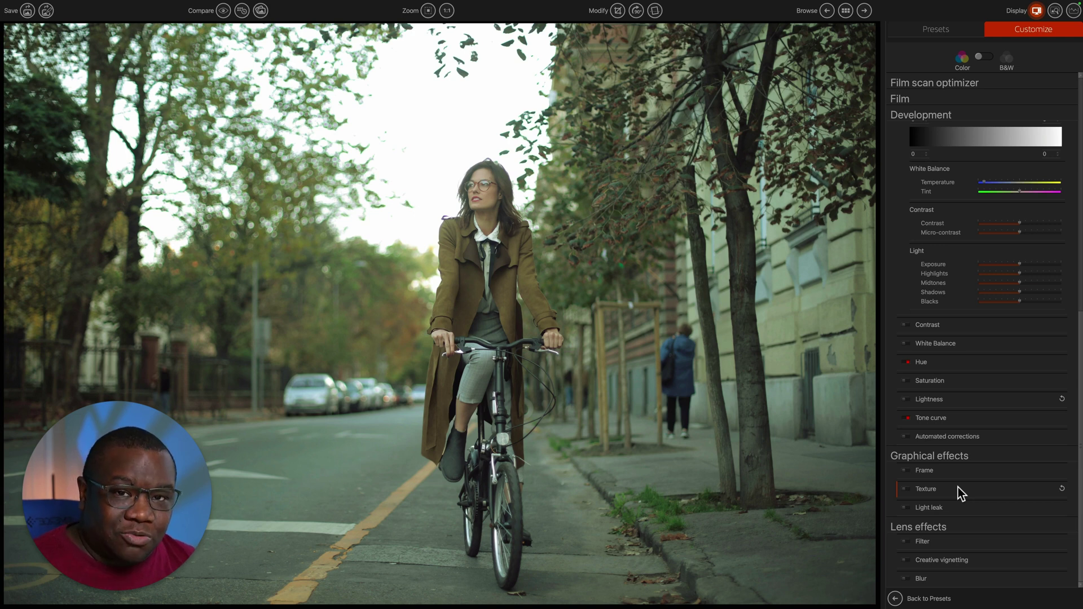
Enable the Frame, Texture and Light leak graphical effects and set the light leak to Color Leak 3.
{"action": "left_click", "coordinate": [906, 470]}
{"action": "left_click", "coordinate": [907, 489]}
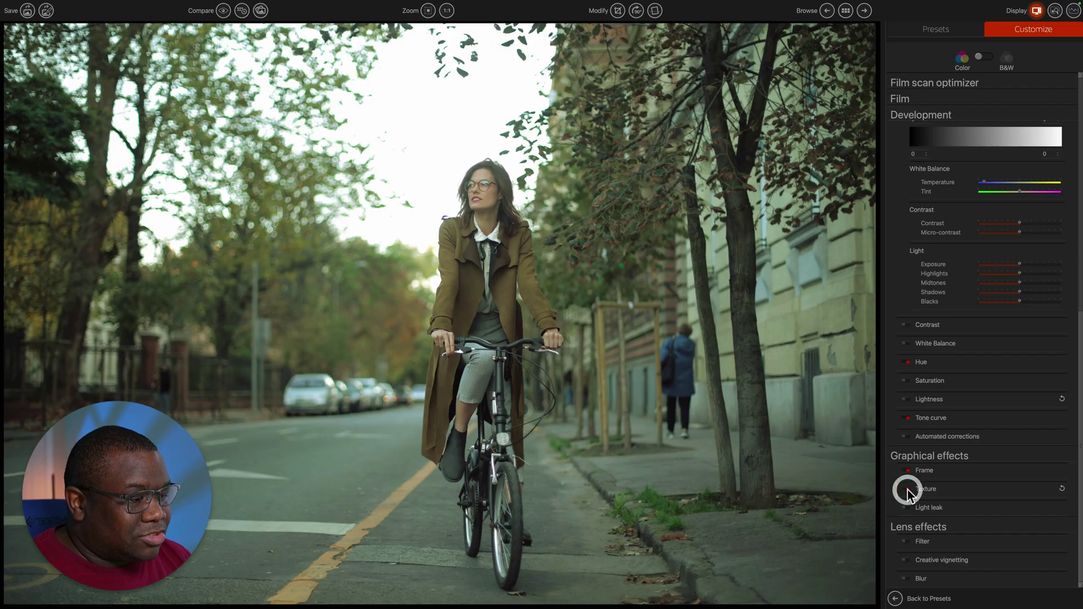
{"action": "left_click", "coordinate": [908, 506]}
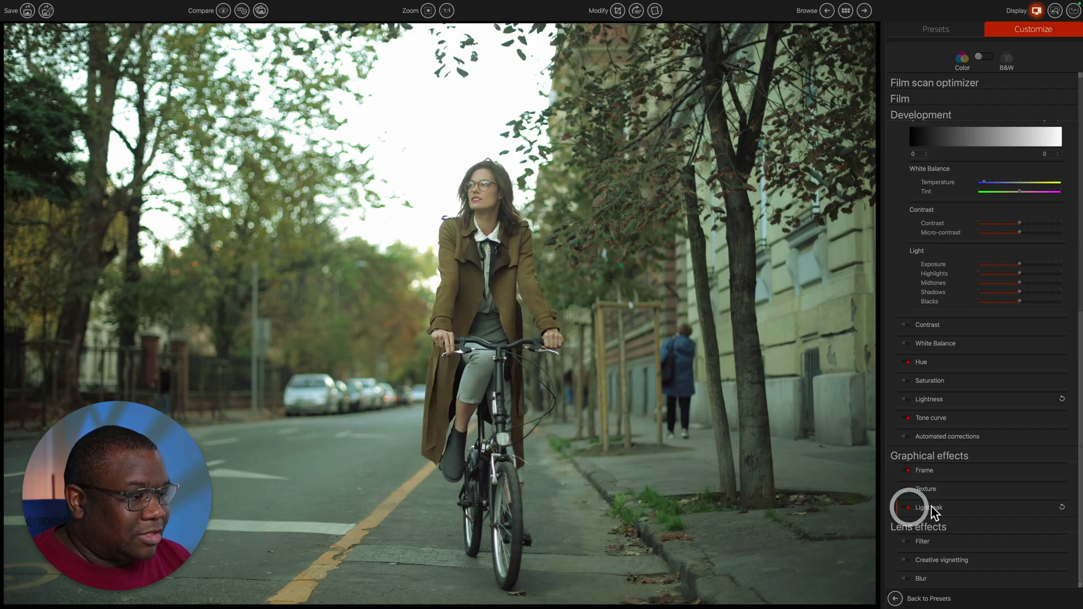
{"action": "left_click", "coordinate": [963, 508]}
{"action": "left_click", "coordinate": [960, 525]}
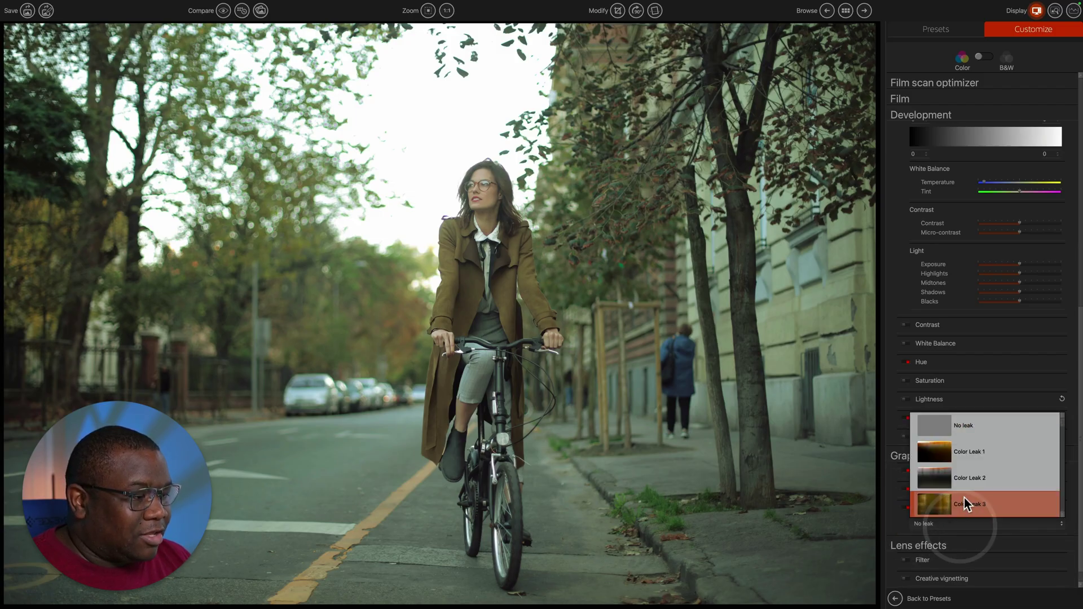
{"action": "left_click", "coordinate": [965, 503]}
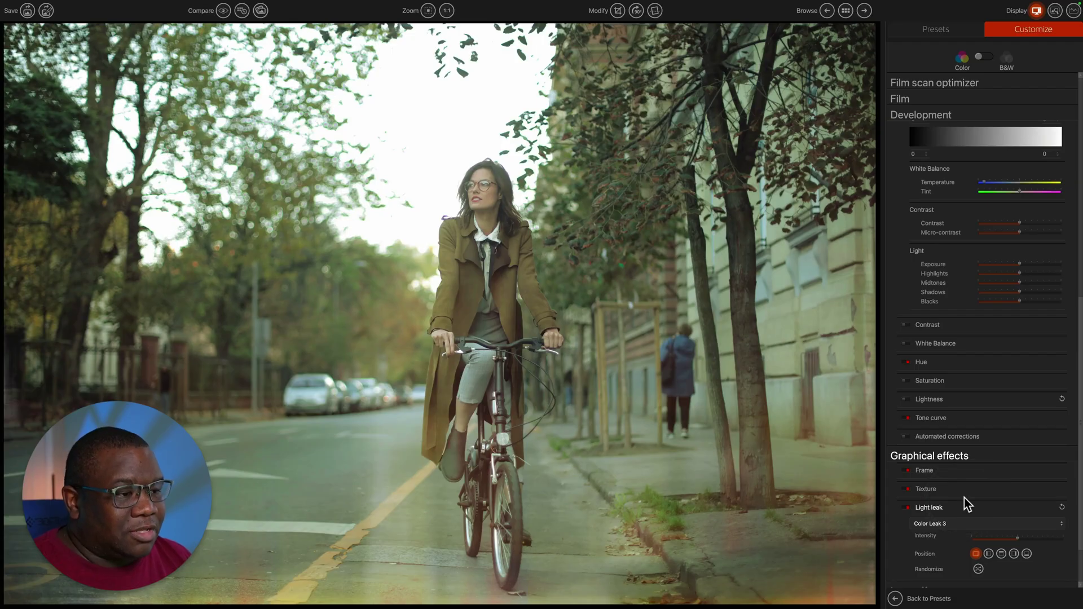